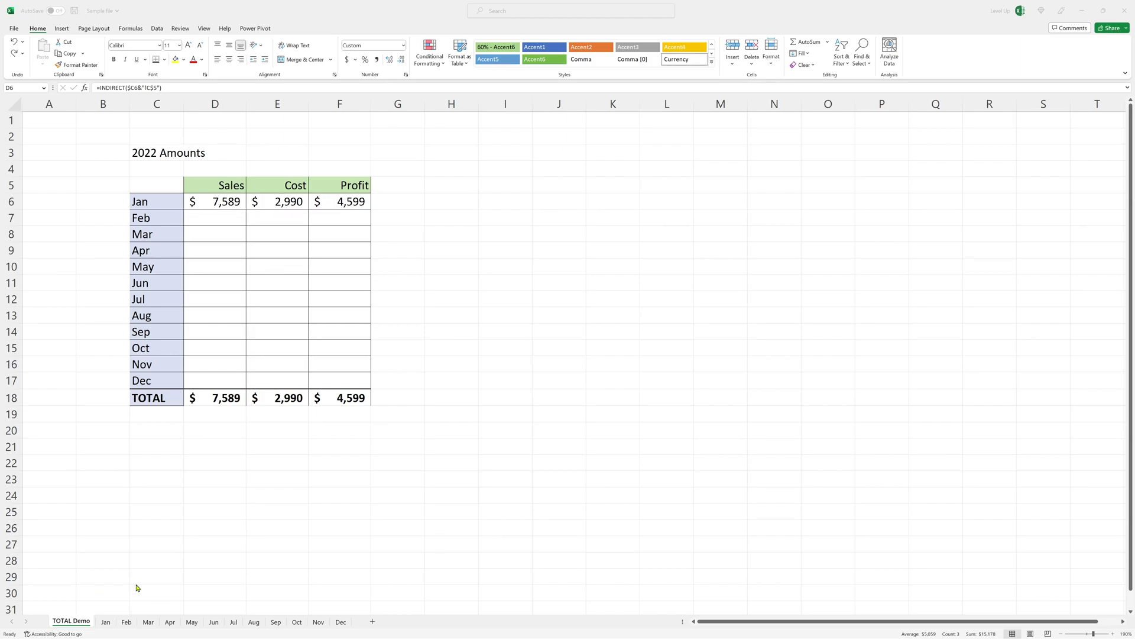
Step: Browse the Jan, Feb and Mar sheets to check their totals
{"action": "left_click", "coordinate": [125, 622]}
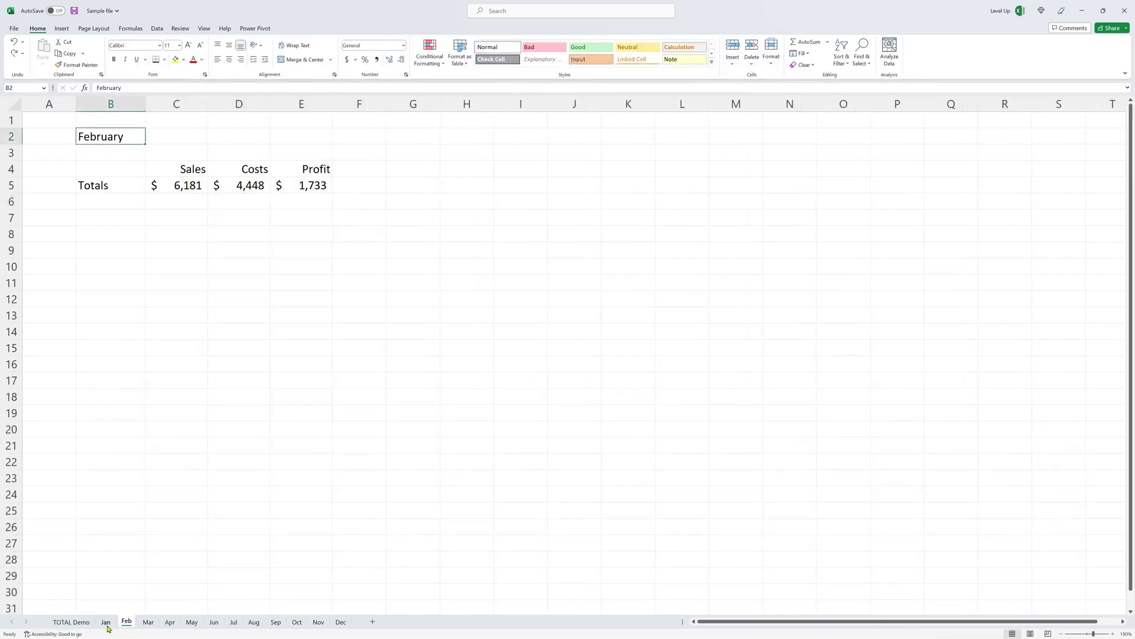
{"action": "key", "text": "ctrl+Page_Up"}
{"action": "left_click", "coordinate": [125, 623]}
{"action": "key", "text": "ctrl+Page_Down"}
Step: On TOTAL Demo, fill the Jan formulas in D6:F6 down through Dec (row 17)
{"action": "left_click", "coordinate": [79, 624]}
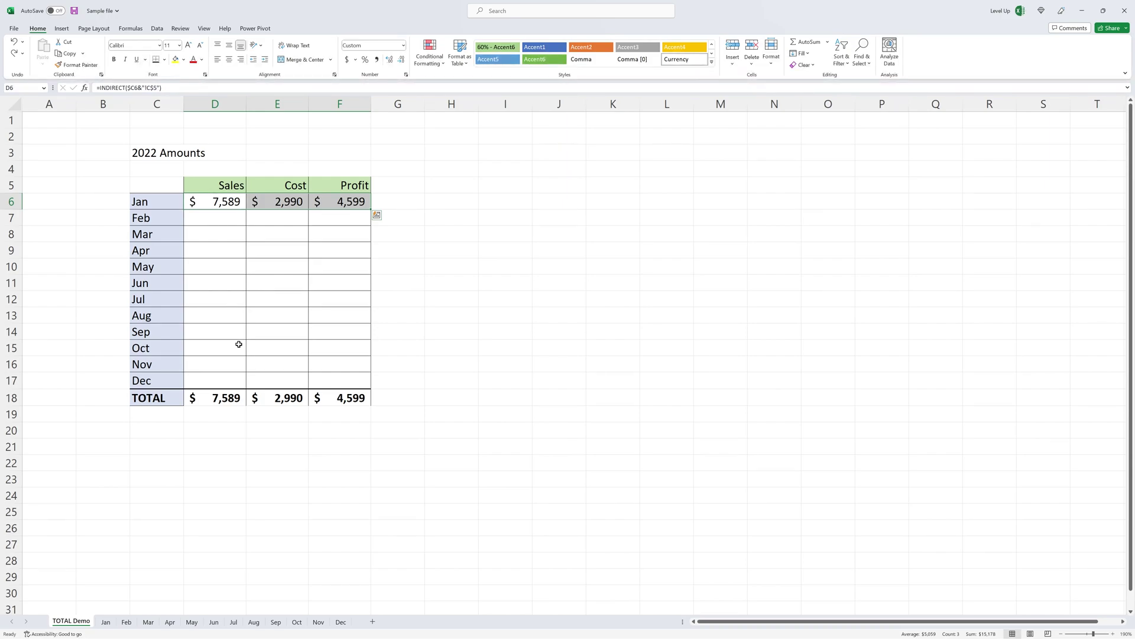
{"action": "double_click", "coordinate": [371, 211]}
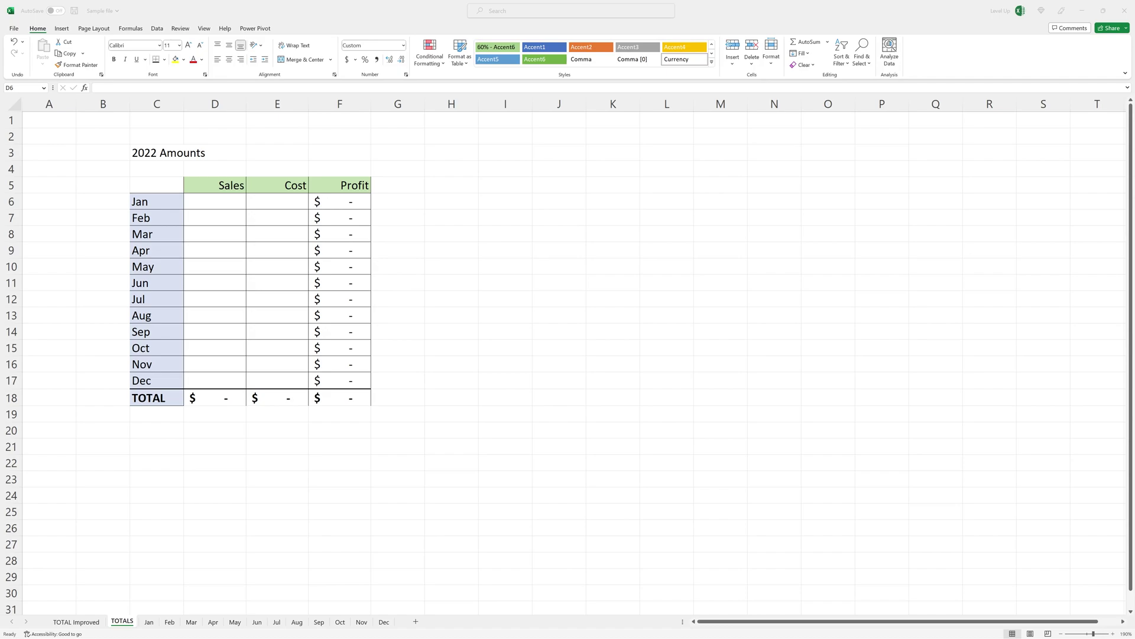
Step: Link Jan Sales in D6 to the Jan sheet's C5, showing $7,589
{"action": "left_click", "coordinate": [230, 202]}
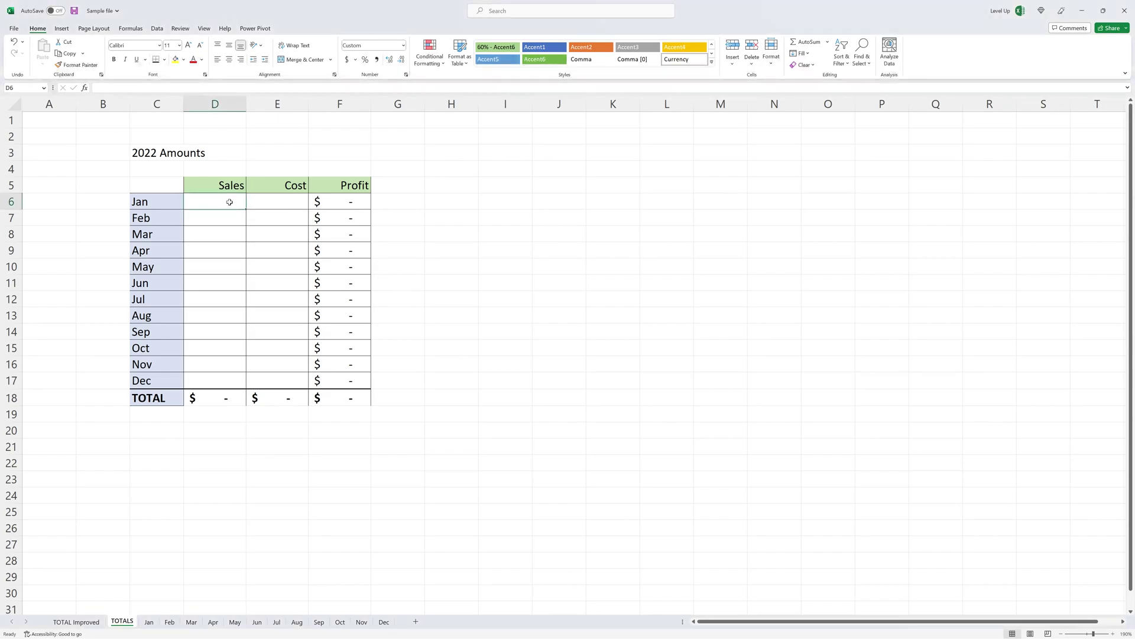
{"action": "type", "text": "="}
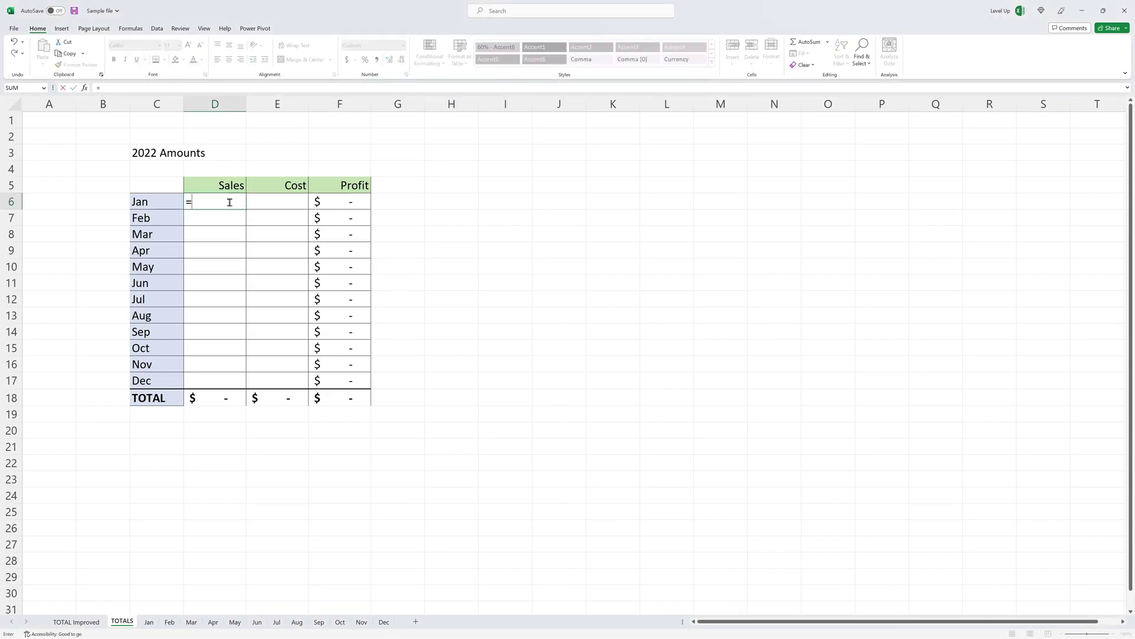
{"action": "left_click", "coordinate": [149, 622]}
{"action": "left_click", "coordinate": [188, 185]}
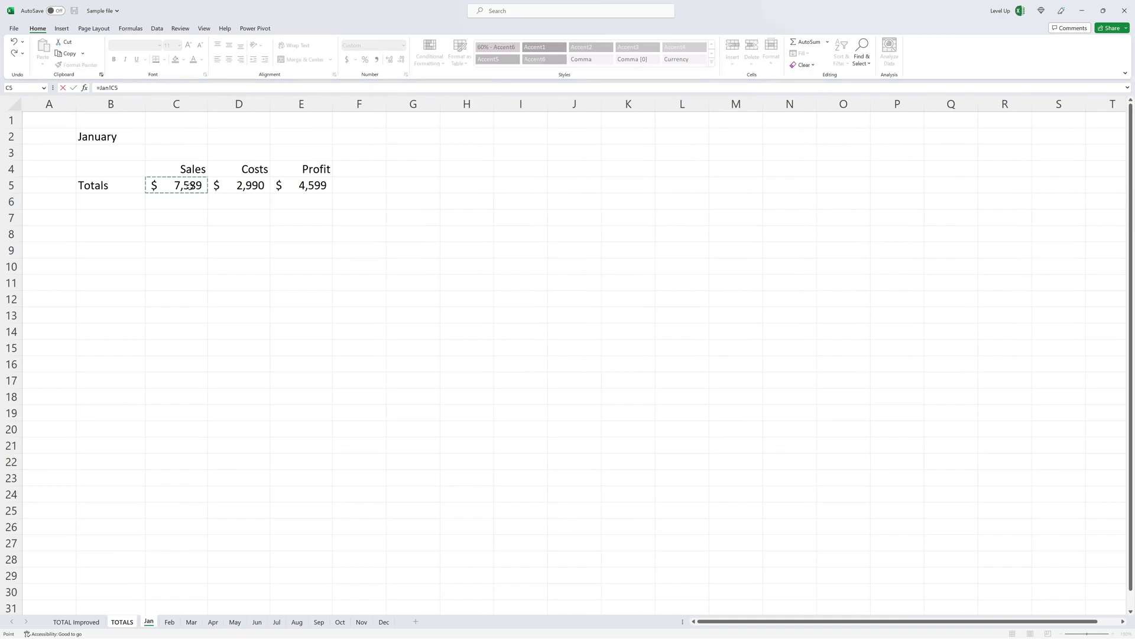
{"action": "key", "text": "Return"}
Step: Link Jan Cost in E6 to the Jan sheet's D5, showing $2,990
{"action": "left_click", "coordinate": [258, 196]}
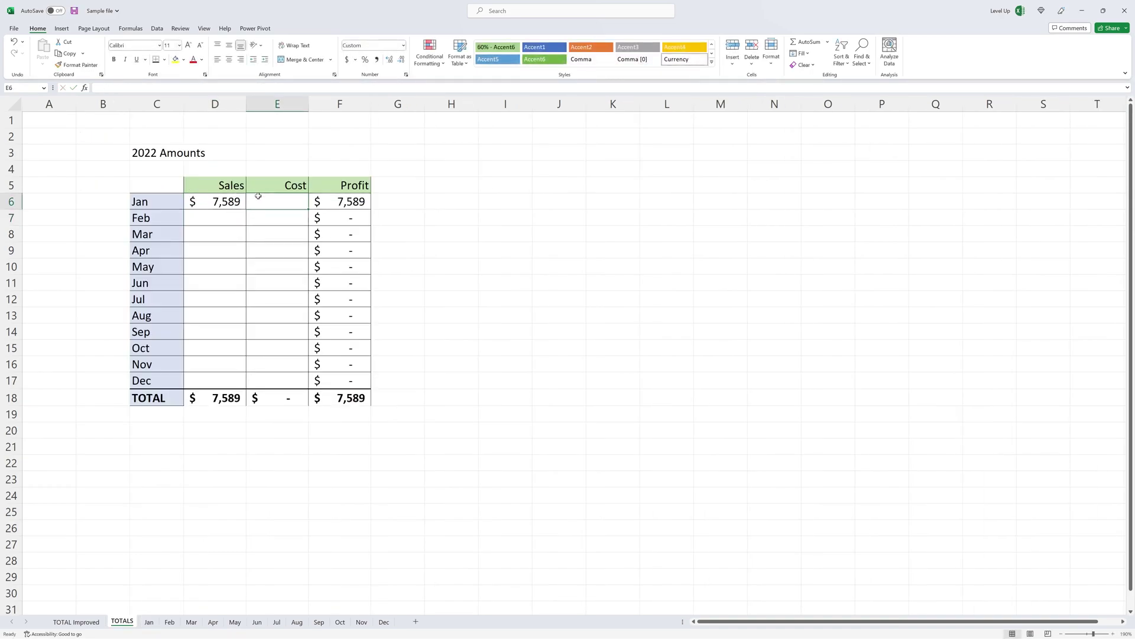
{"action": "type", "text": "="}
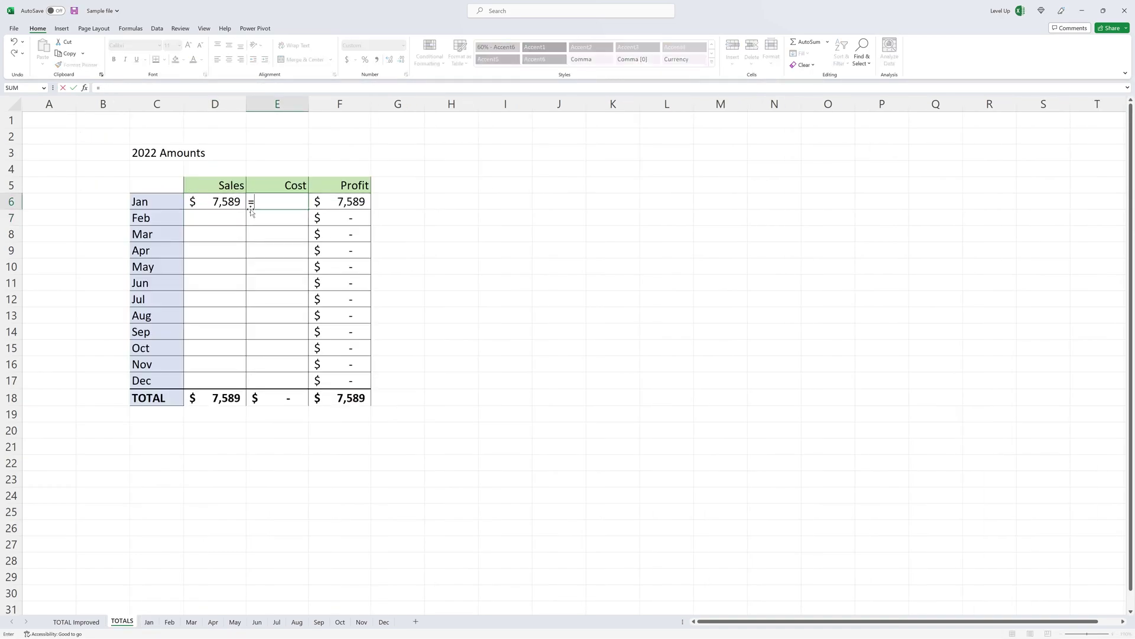
{"action": "left_click", "coordinate": [149, 622]}
{"action": "left_click", "coordinate": [236, 185]}
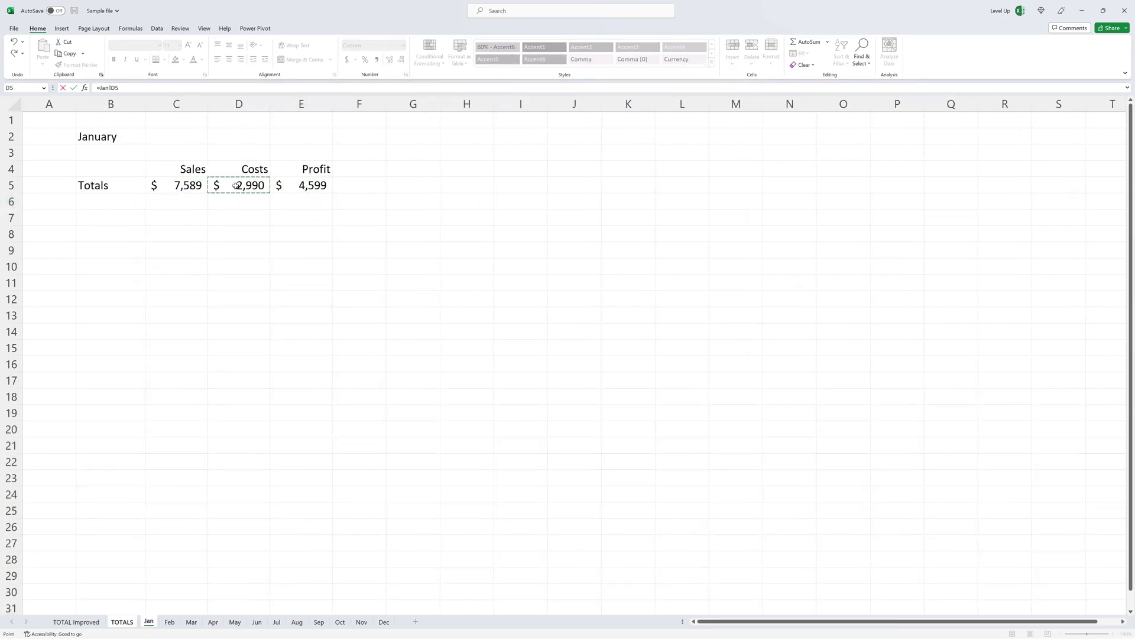
{"action": "key", "text": "Return"}
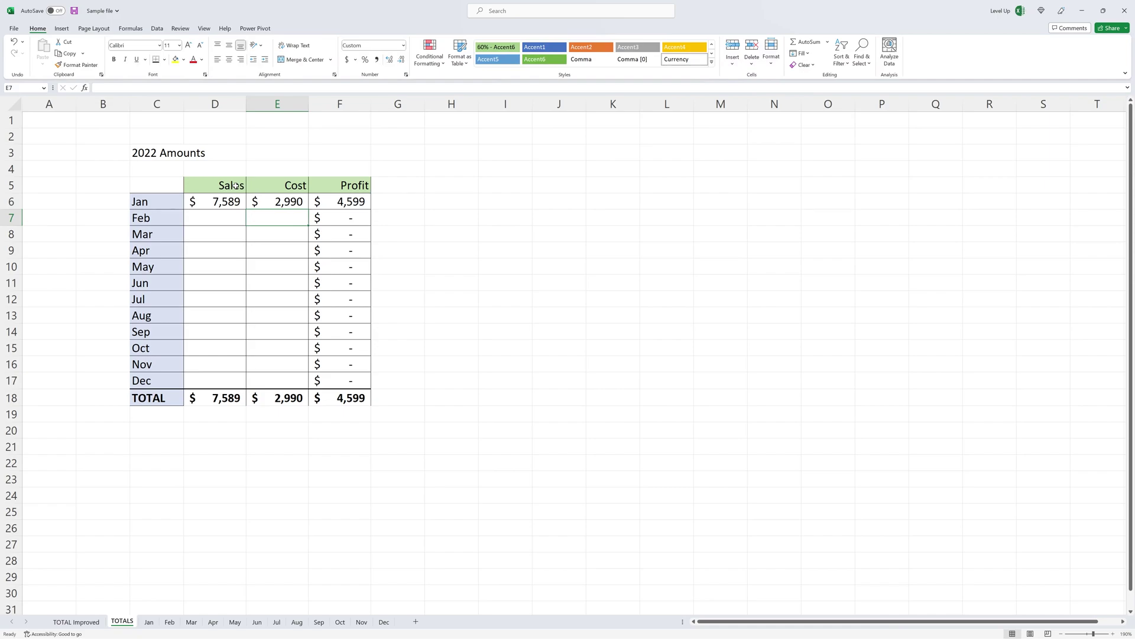
Step: Copy D6's formula into D7, then repoint Feb Sales to the Feb sheet's C5 ($6,181)
{"action": "left_click", "coordinate": [230, 197]}
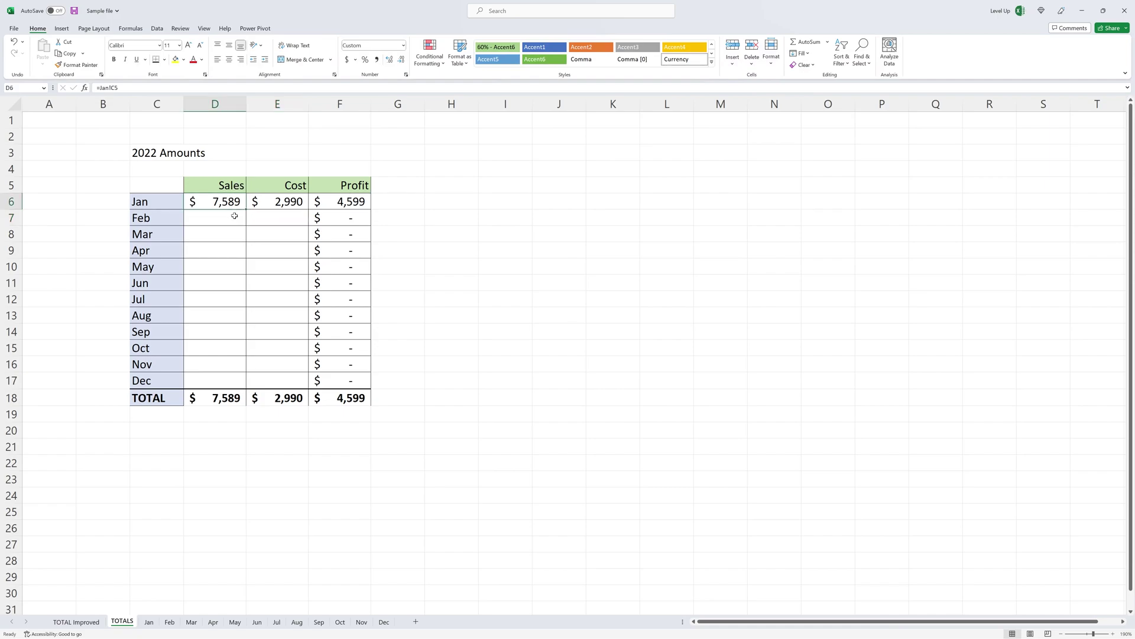
{"action": "left_click_drag", "start_coordinate": [243, 211], "coordinate": [236, 224]}
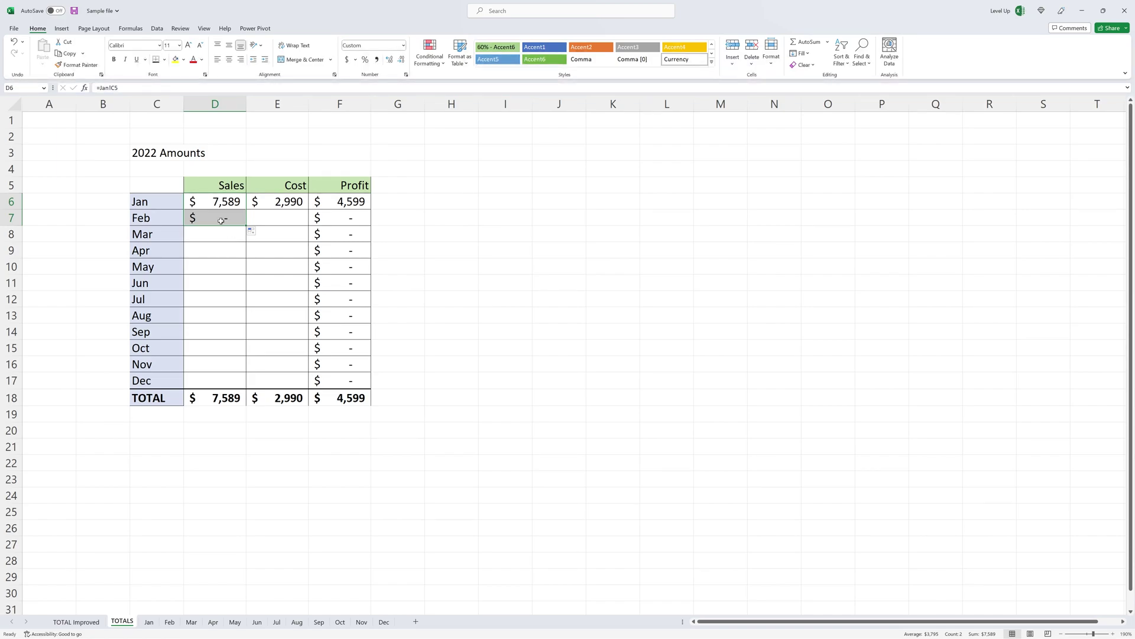
{"action": "left_click", "coordinate": [221, 221]}
{"action": "type", "text": "="}
{"action": "left_click", "coordinate": [170, 623]}
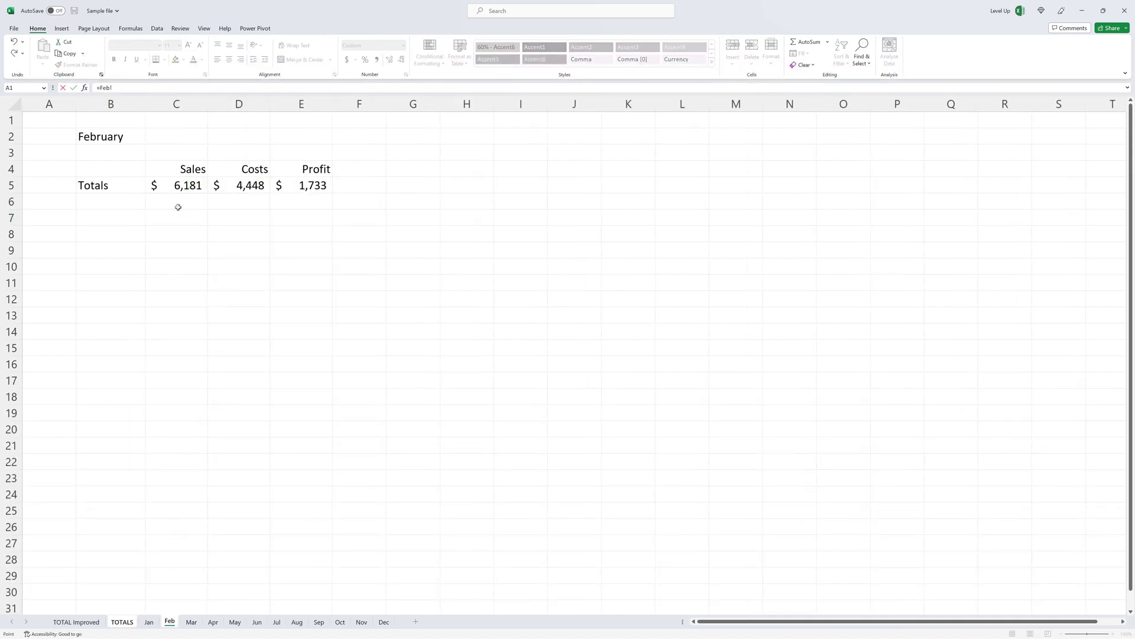
{"action": "left_click", "coordinate": [175, 188]}
{"action": "key", "text": "Return"}
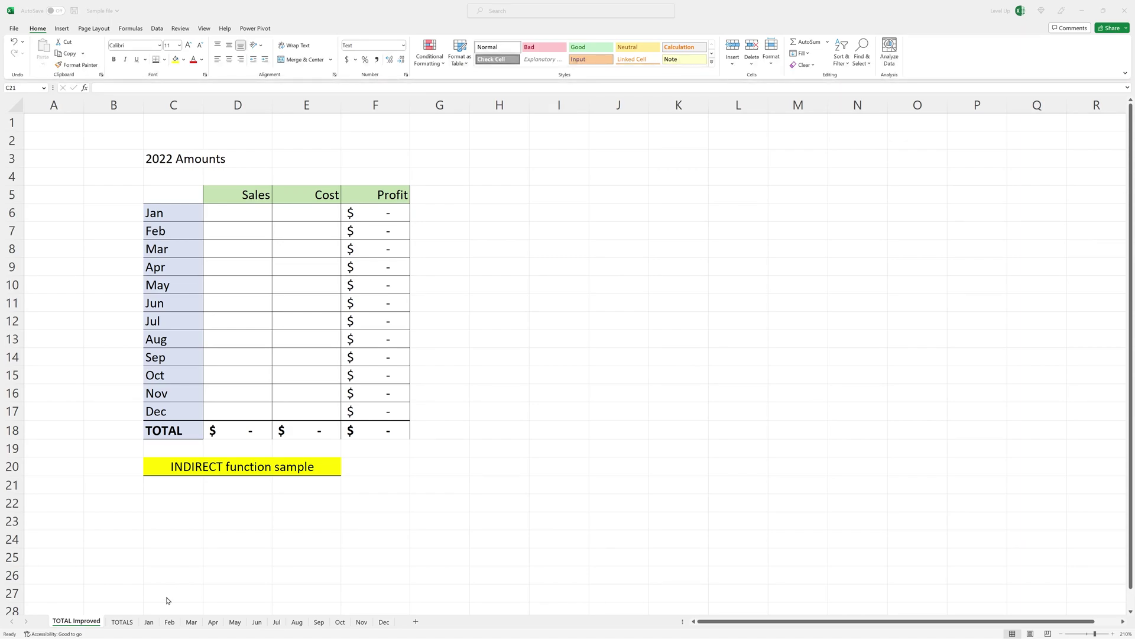
{"action": "left_click", "coordinate": [150, 622]}
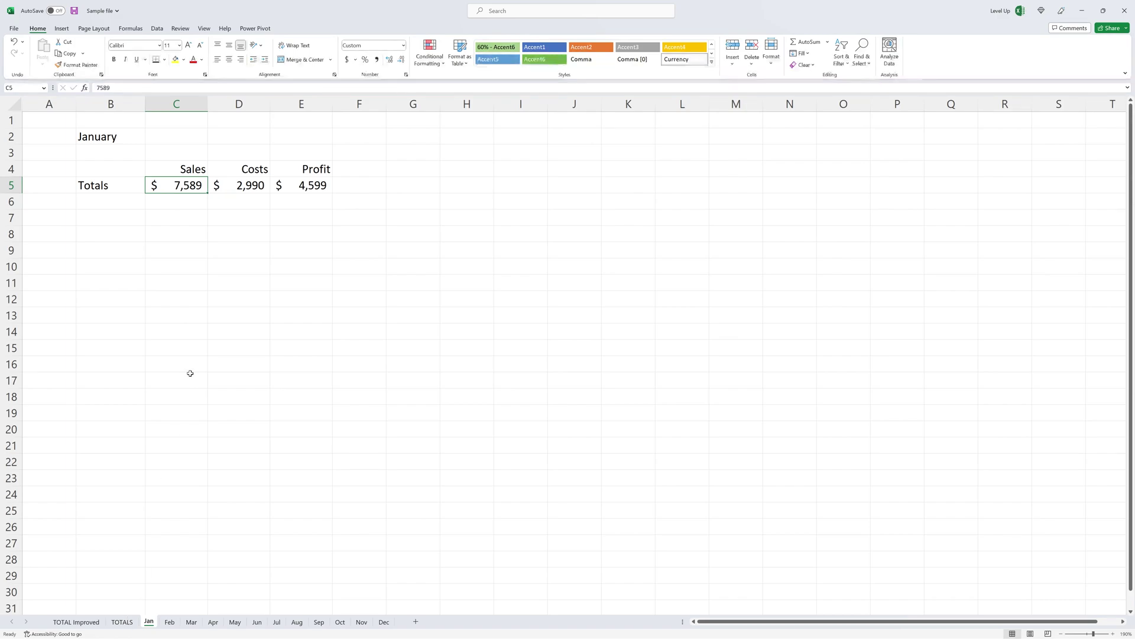
{"action": "left_click", "coordinate": [127, 622]}
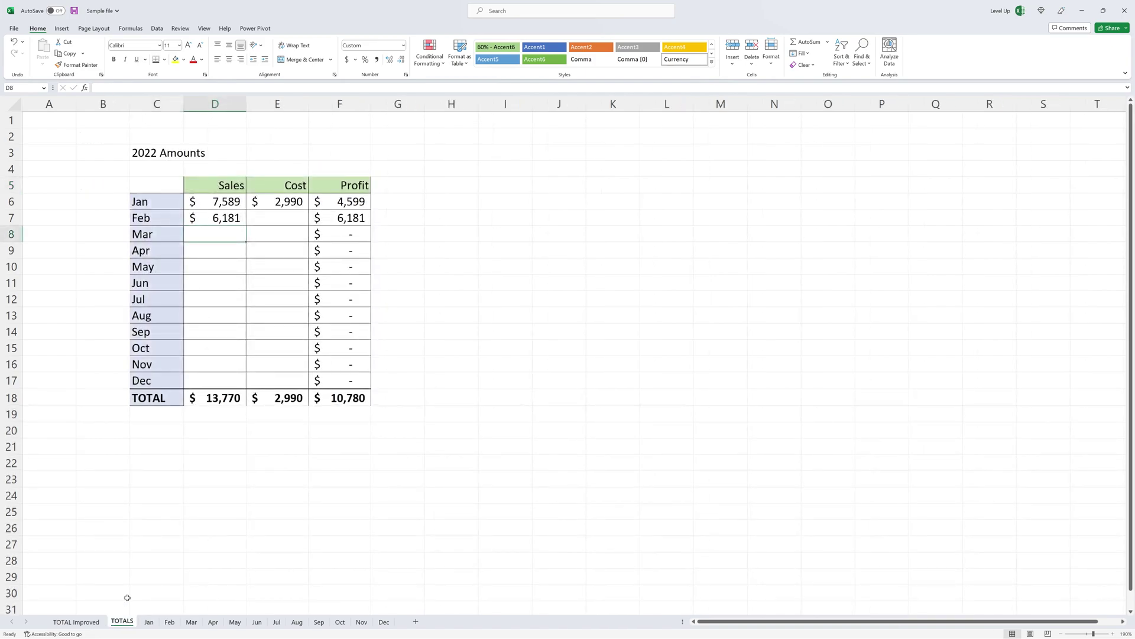
{"action": "left_click", "coordinate": [80, 622]}
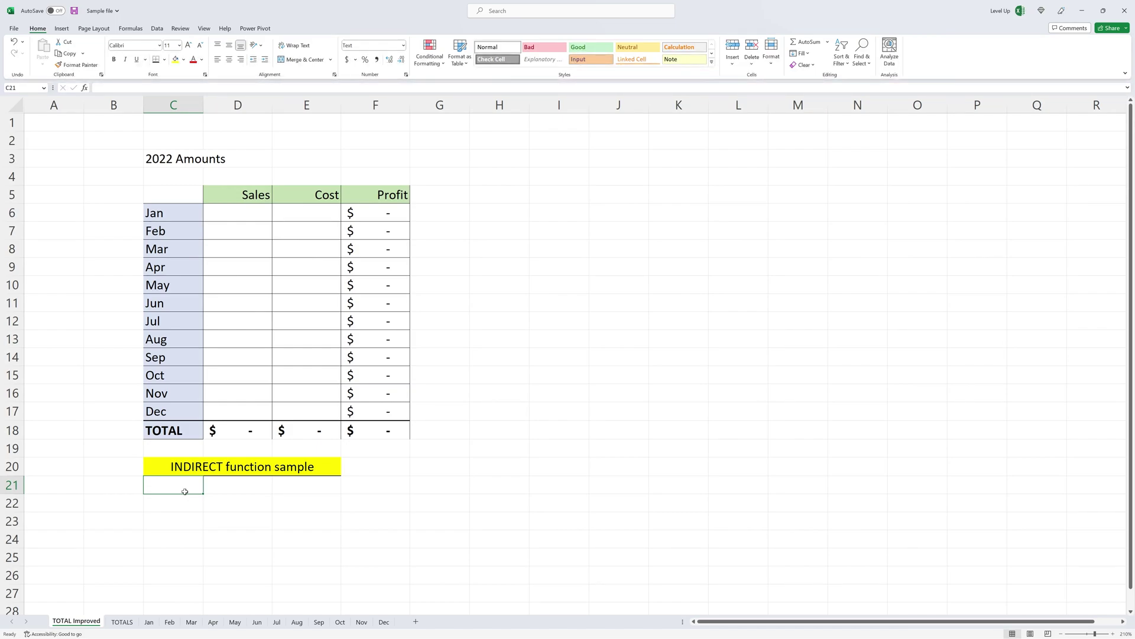
Step: Type the sample formula =INDIRECT($C6&"!C5") into C21
{"action": "type", "text": "=I"}
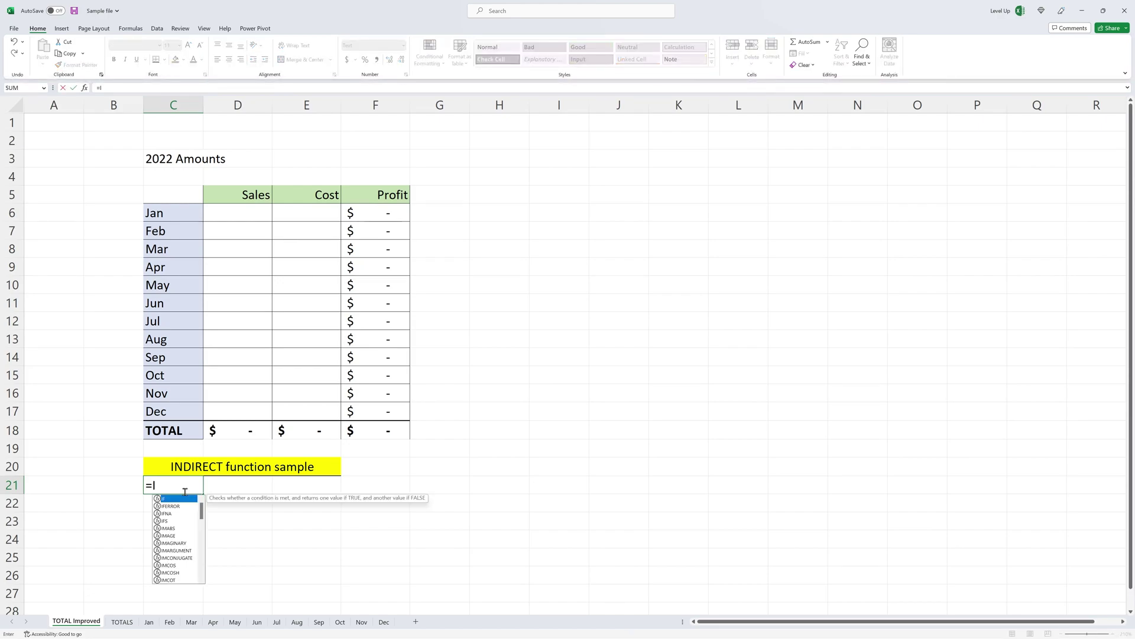
{"action": "type", "text": "NDIRECT("}
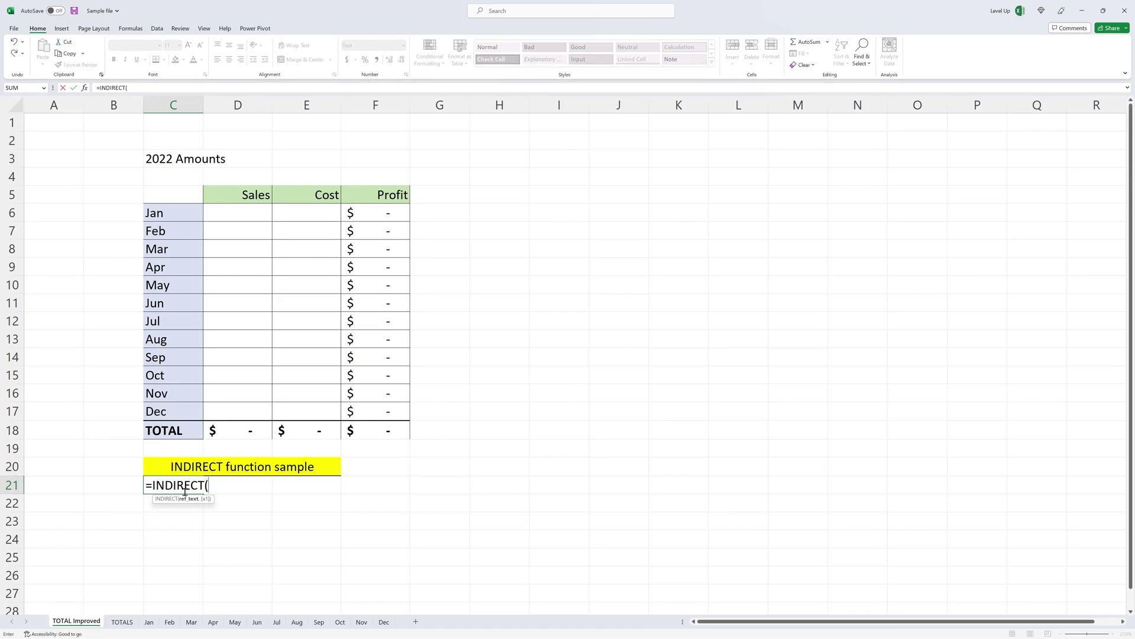
{"action": "type", "text": "$C6"}
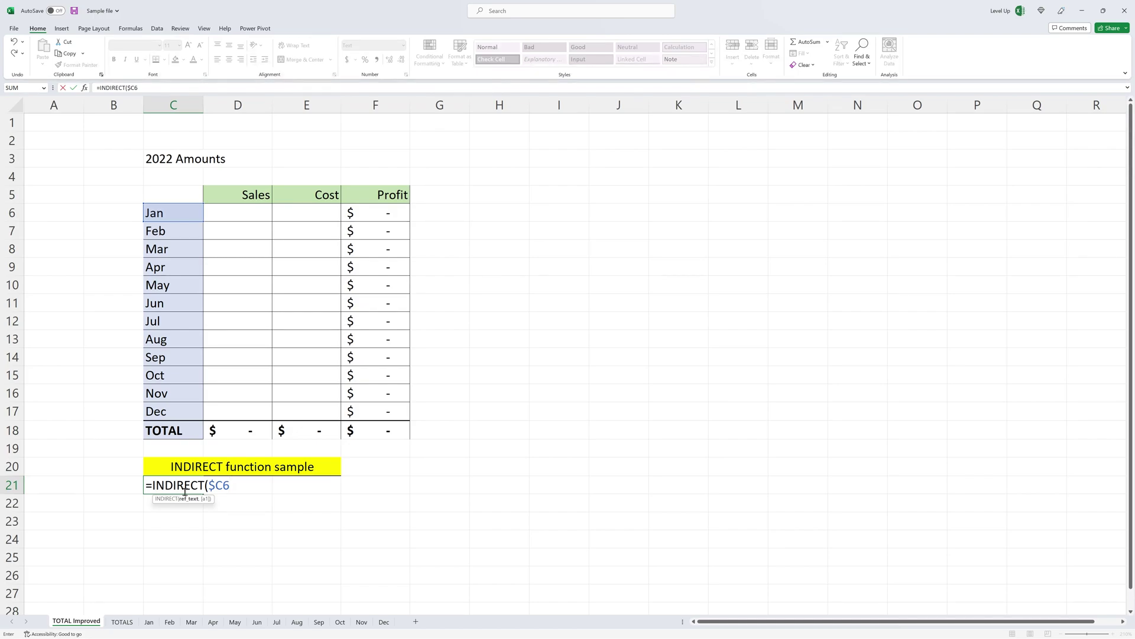
{"action": "type", "text": "&\"!"}
{"action": "type", "text": "C5\")"}
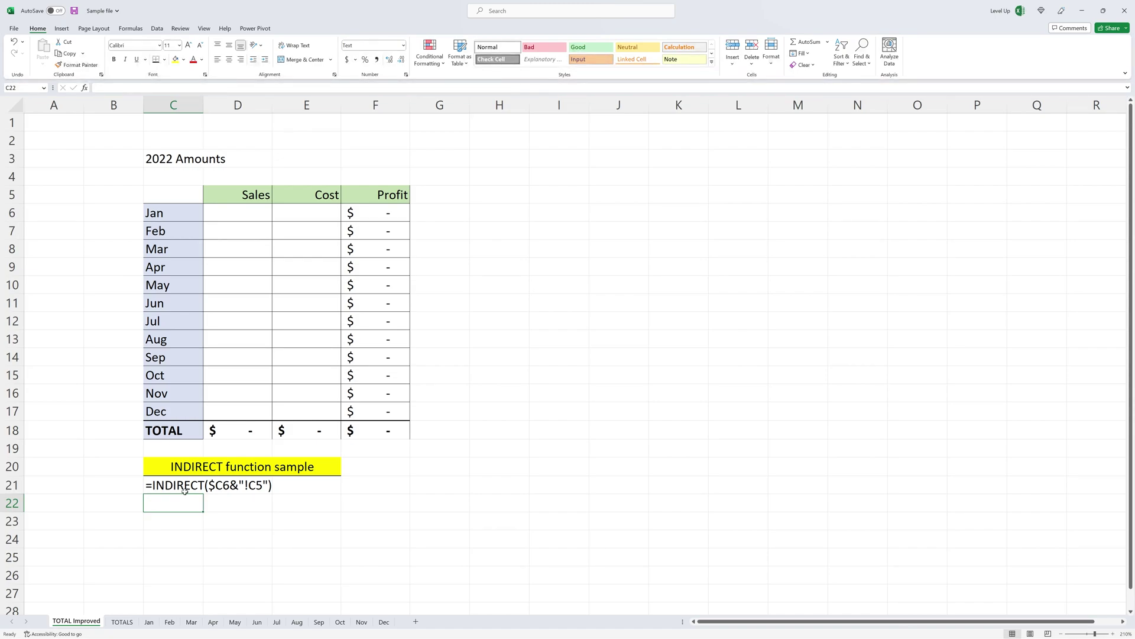
Step: Enter =Jan!C5 and =Feb!C5 as sample reference lines in C22 and C23
{"action": "type", "text": "="}
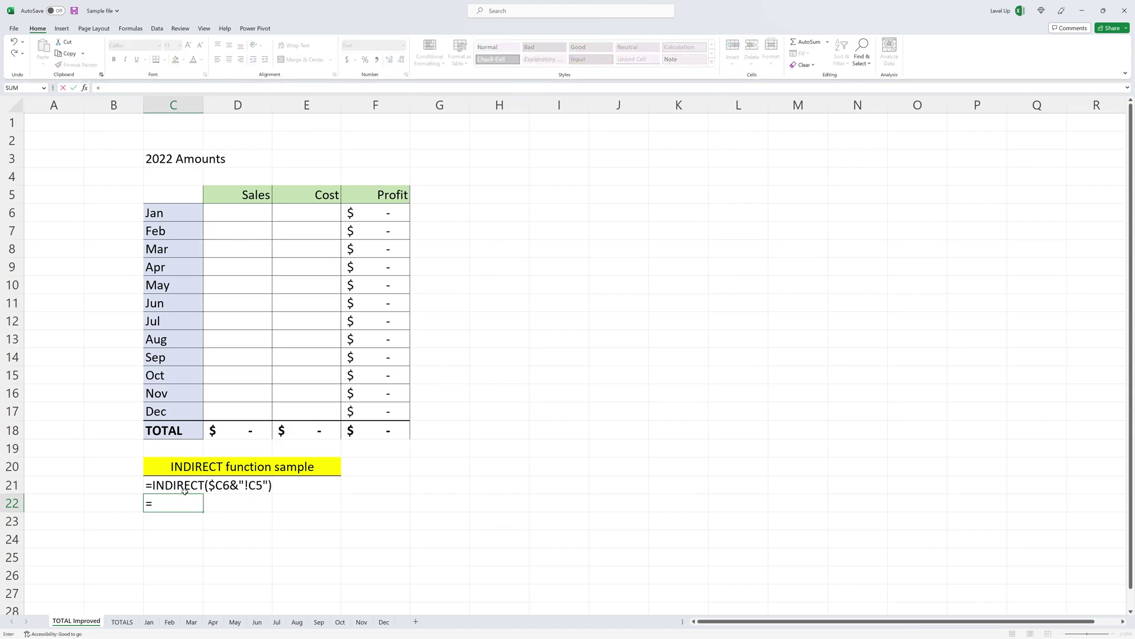
{"action": "type", "text": "Jan!C5"}
{"action": "key", "text": "Return"}
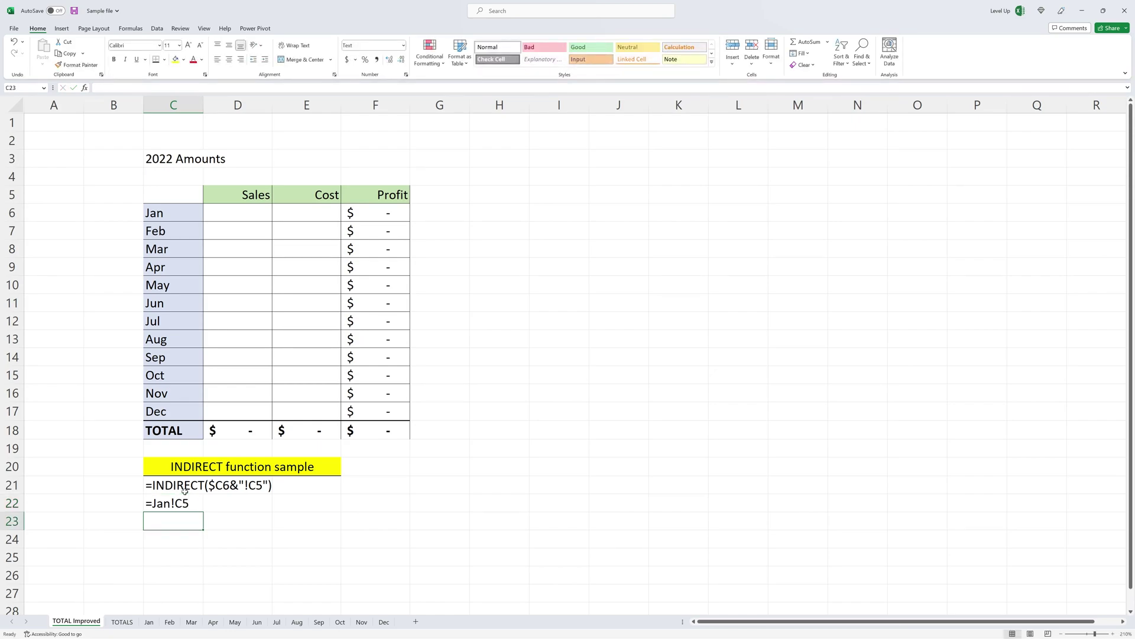
{"action": "type", "text": "="}
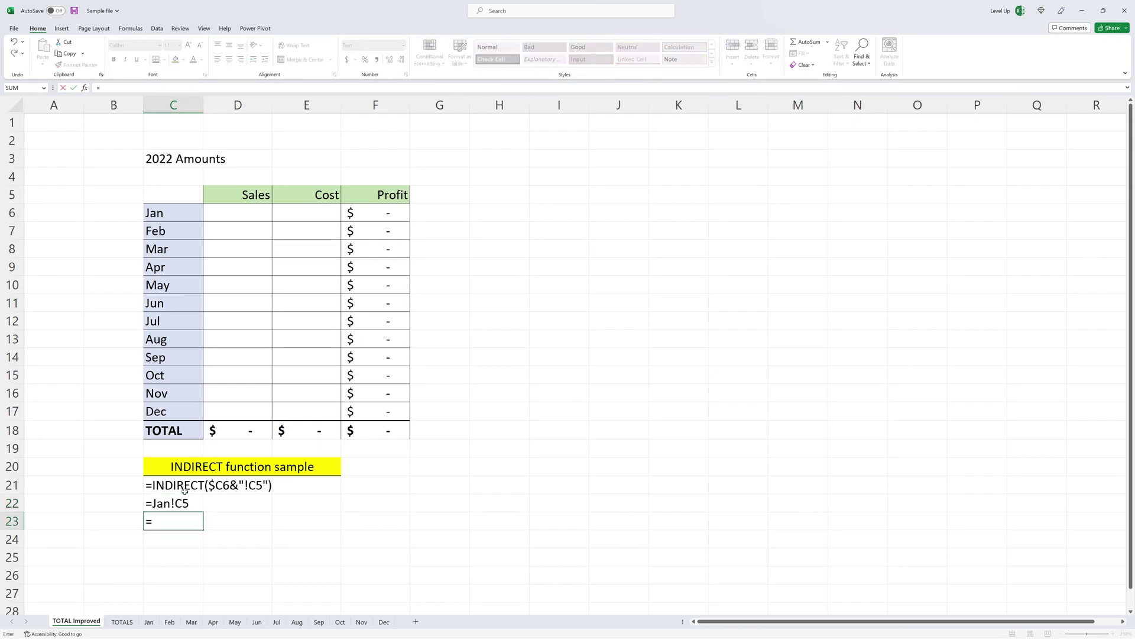
{"action": "type", "text": "Feb!C5"}
{"action": "key", "text": "Return"}
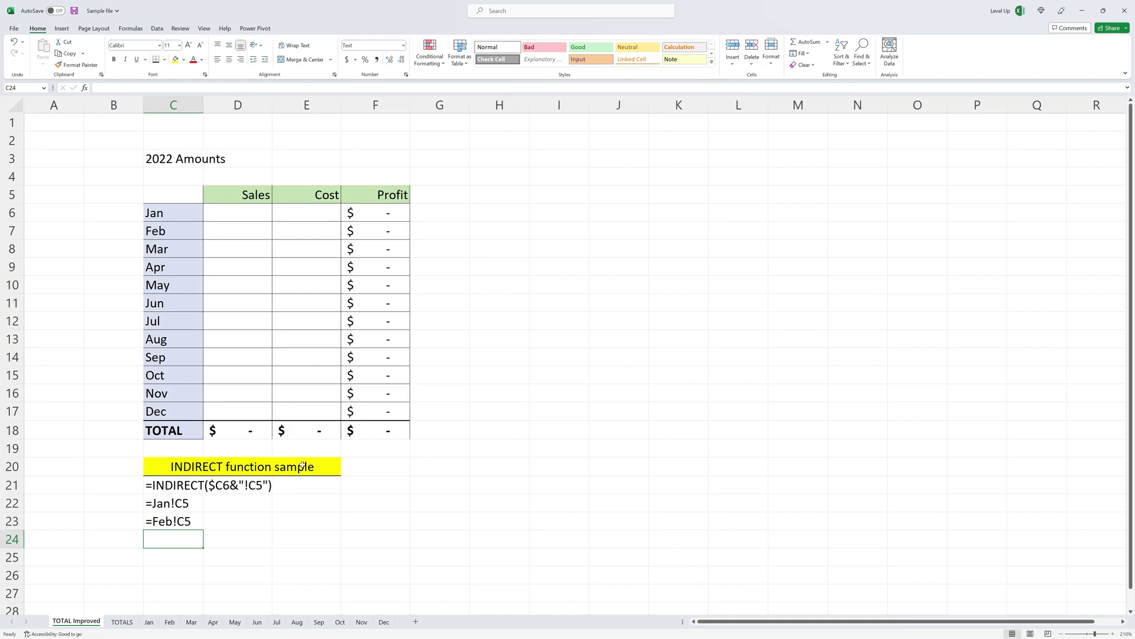
Step: Enter =INDIRECT($c6&"!C5") in D6 so January Sales shows $7,589
{"action": "left_click", "coordinate": [238, 216]}
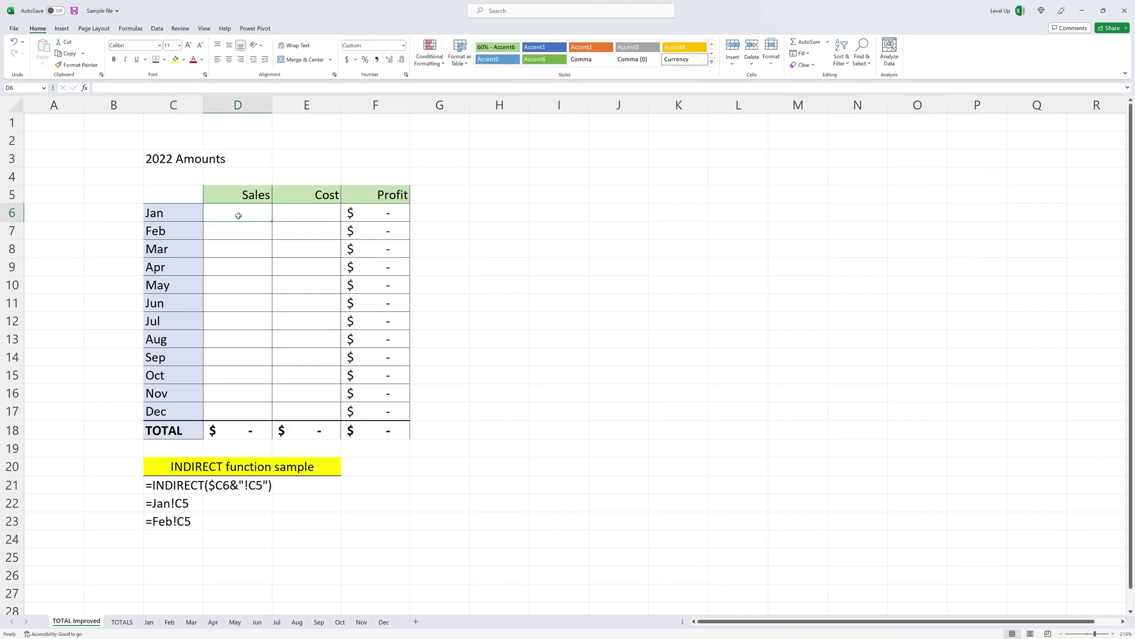
{"action": "type", "text": "="}
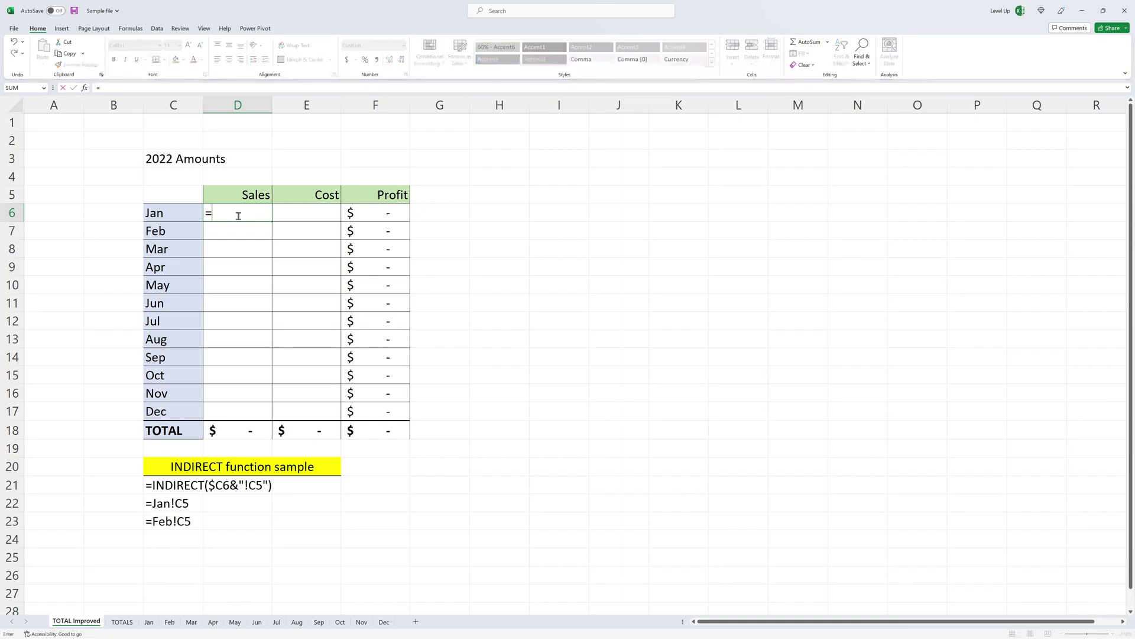
{"action": "type", "text": "ind"}
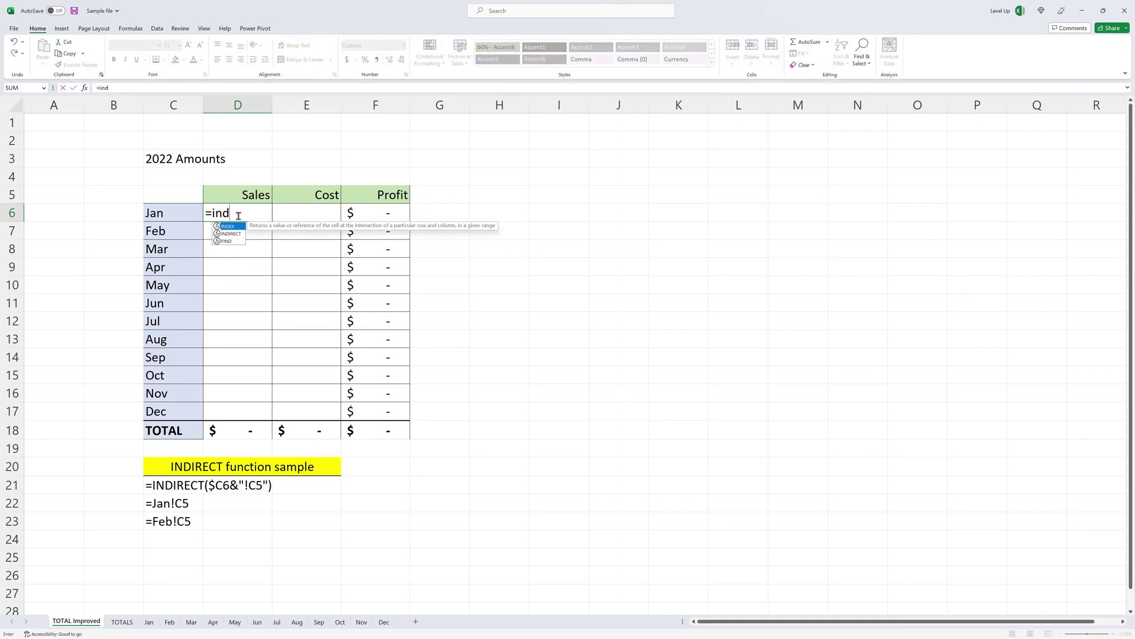
{"action": "key", "text": "Down"}
{"action": "key", "text": "Tab"}
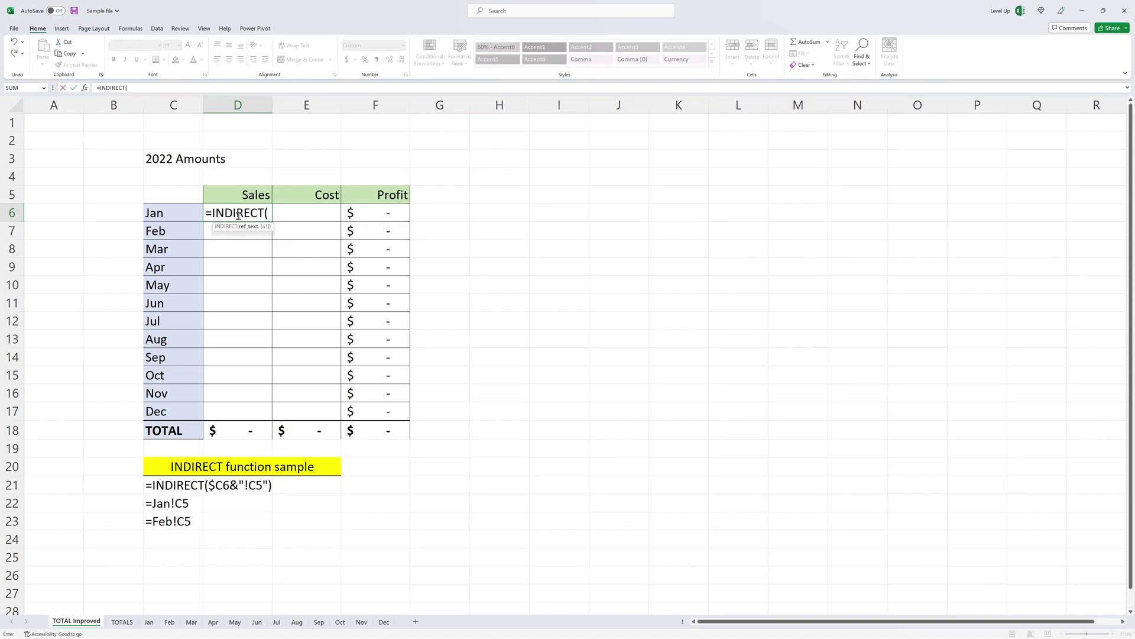
{"action": "type", "text": "$c6"}
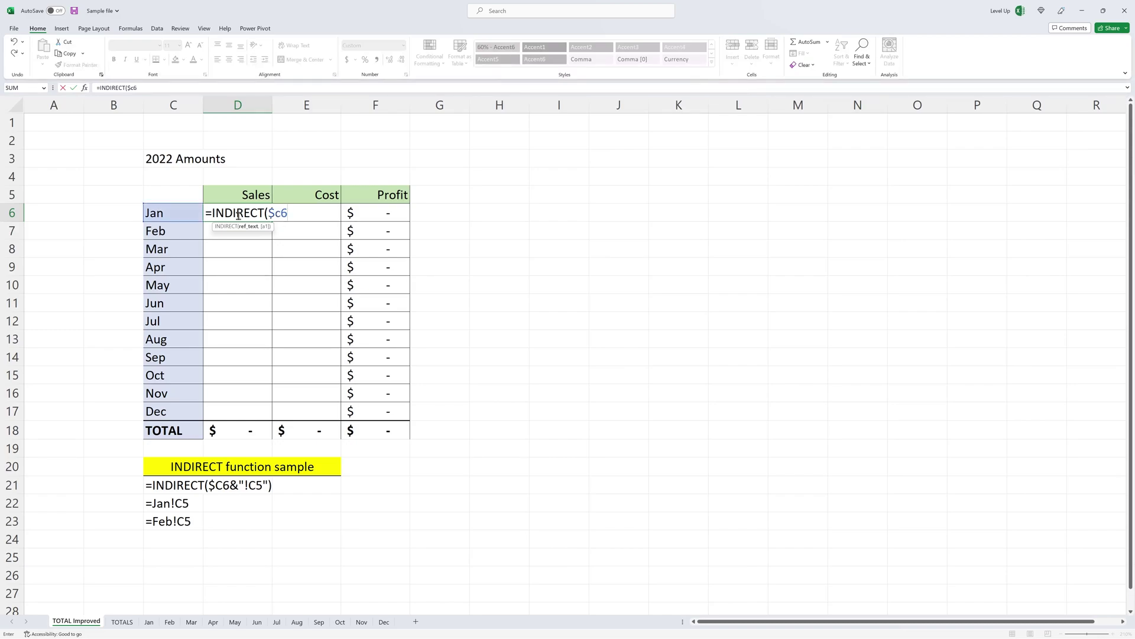
{"action": "type", "text": "&\"!C5\")"}
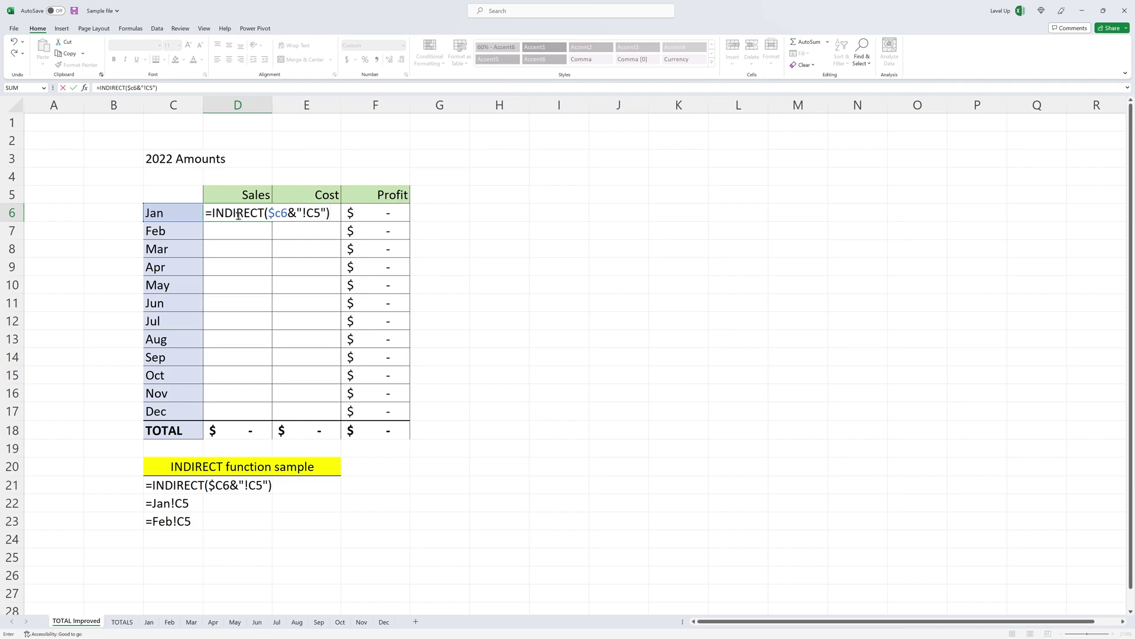
{"action": "key", "text": "Return"}
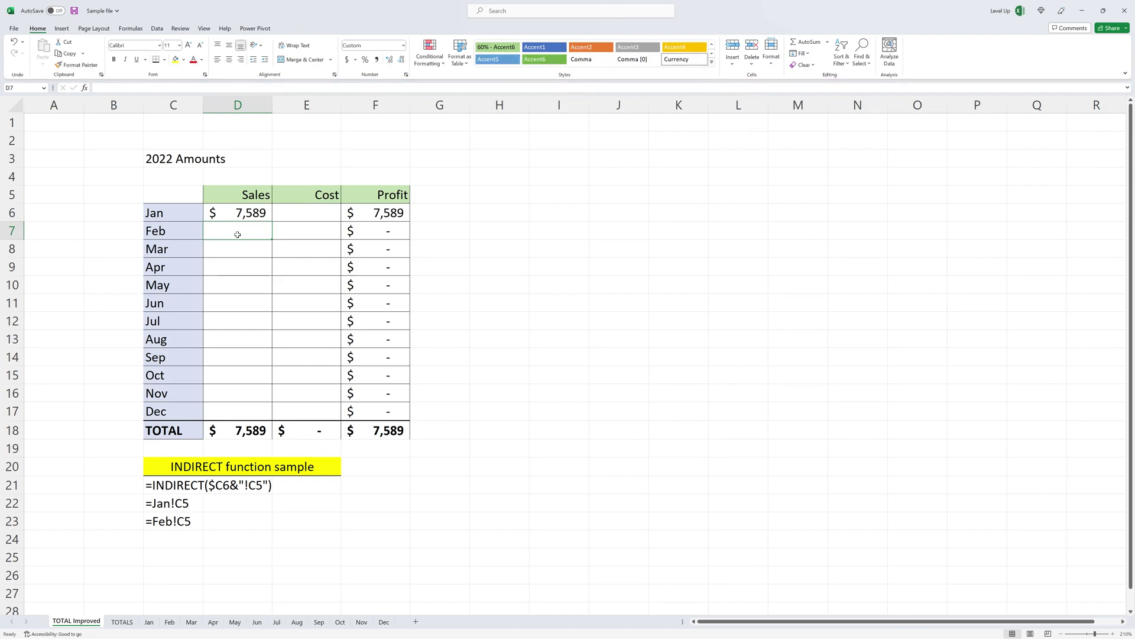
Step: Copy the D6 formula into E6 and change C5 to D5, giving Jan Cost $2,990
{"action": "key", "text": "Up"}
{"action": "key", "text": "ctrl+c"}
{"action": "key", "text": "Right"}
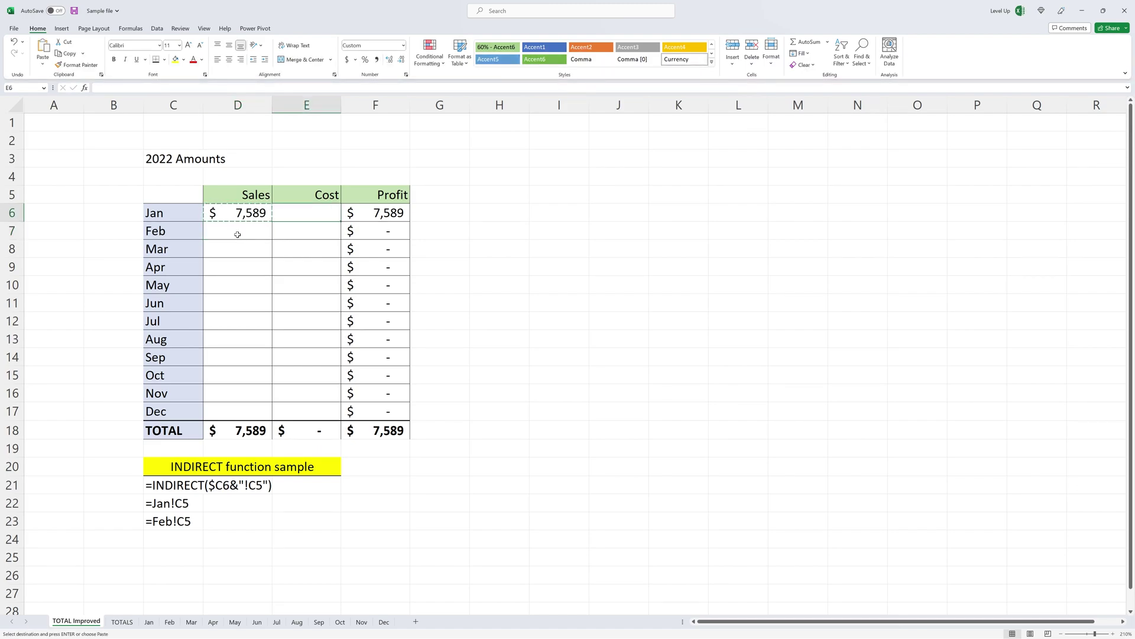
{"action": "key", "text": "ctrl+v"}
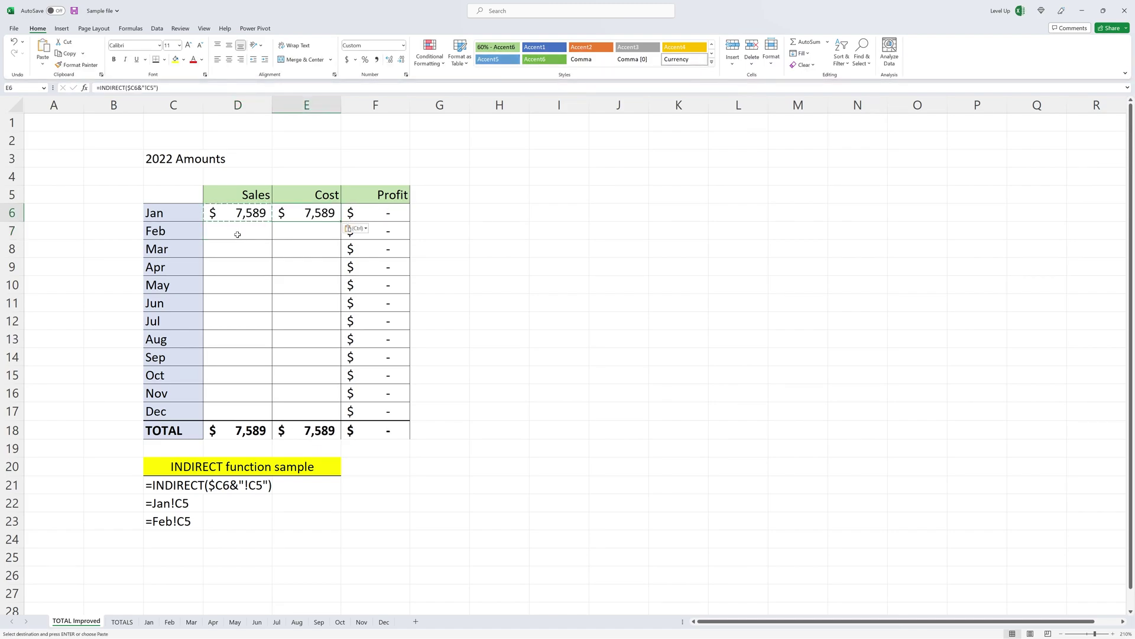
{"action": "double_click", "coordinate": [302, 213]}
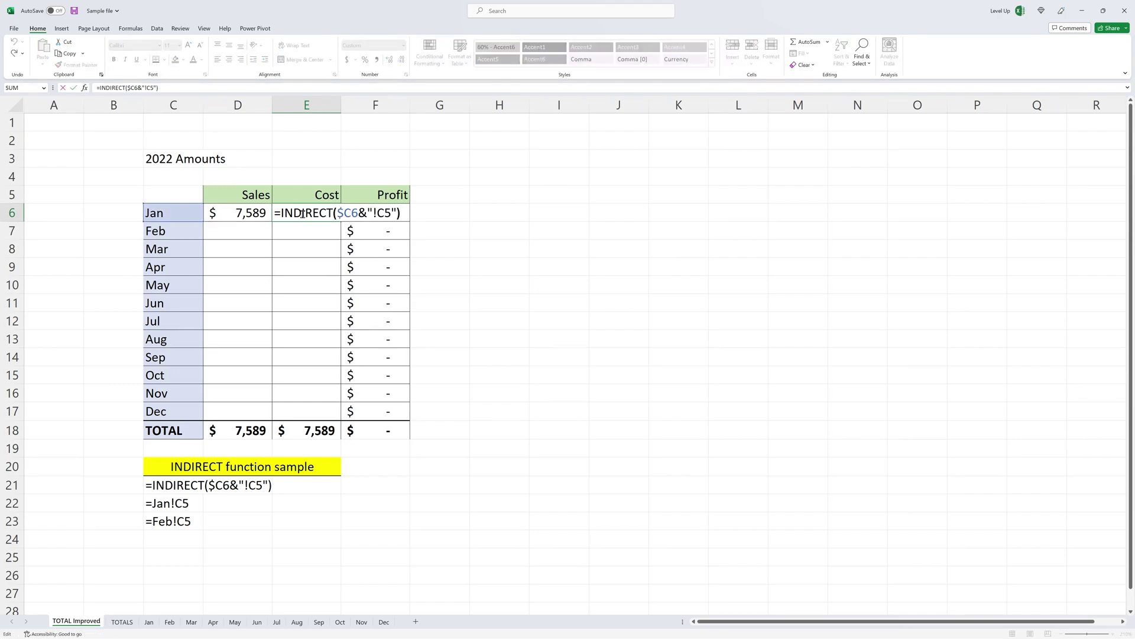
{"action": "type", "text": "D"}
{"action": "key", "text": "Delete"}
{"action": "key", "text": "End"}
{"action": "key", "text": "Return"}
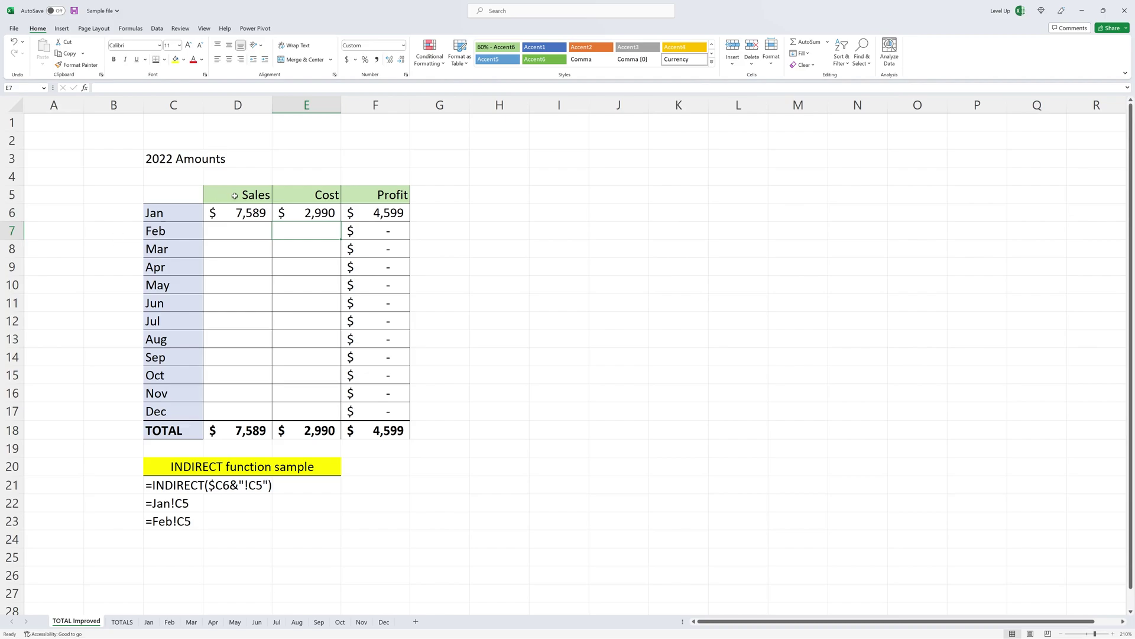
Step: Fill D6:E6 down to Dec, giving totals Sales $82,031, Cost $44,223, Profit $37,808
{"action": "left_click", "coordinate": [259, 214]}
{"action": "left_click_drag", "start_coordinate": [260, 213], "coordinate": [306, 214]}
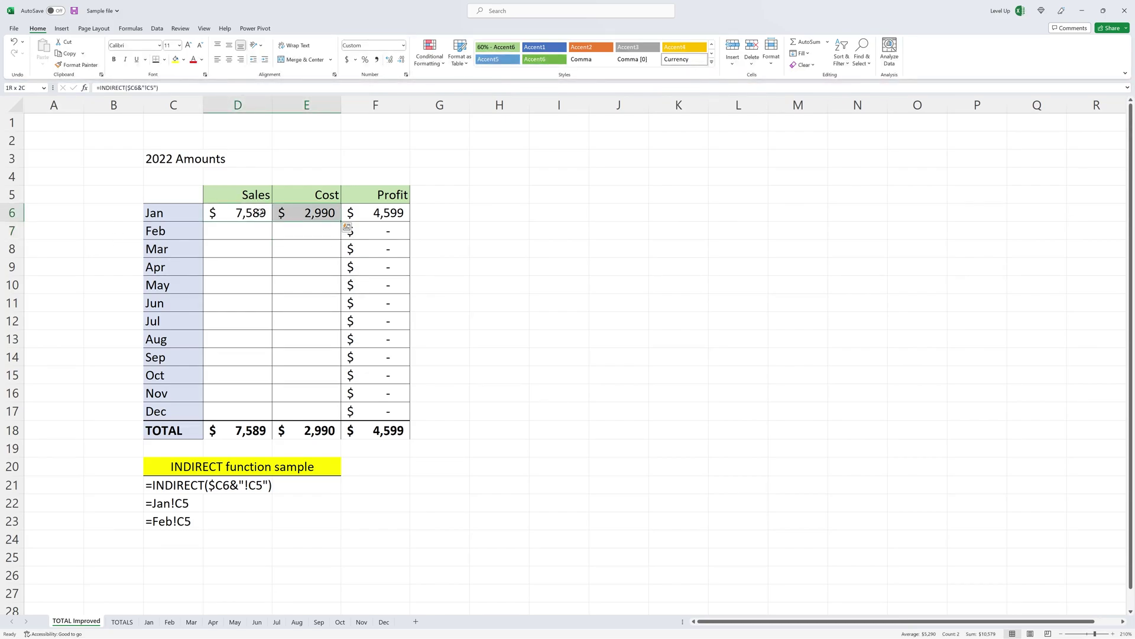
{"action": "double_click", "coordinate": [340, 222]}
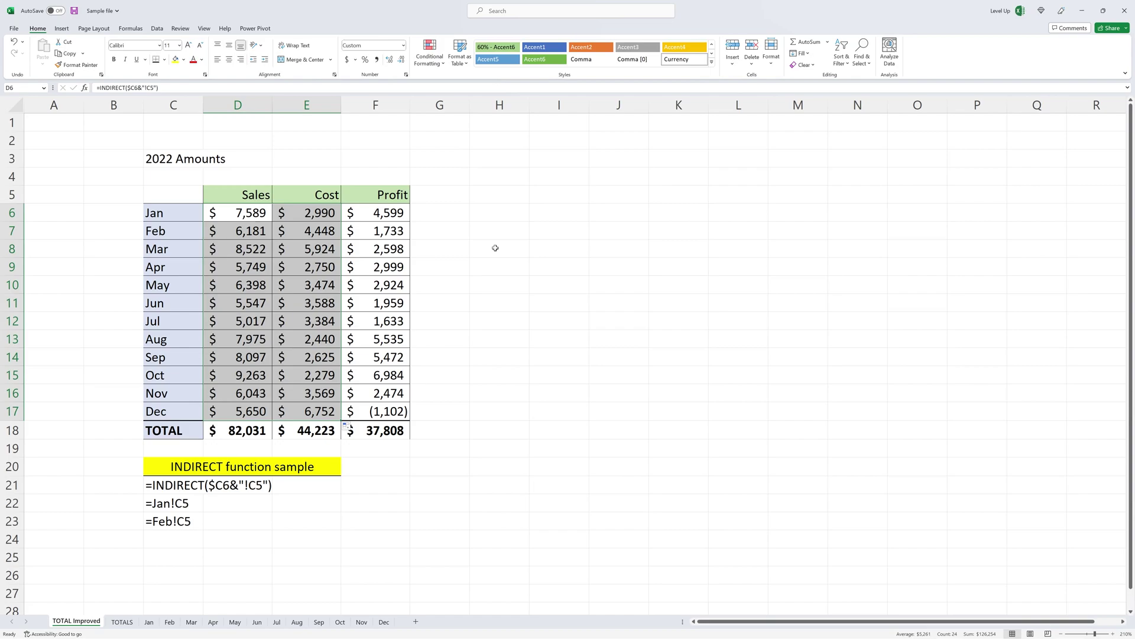
{"action": "left_click", "coordinate": [81, 317]}
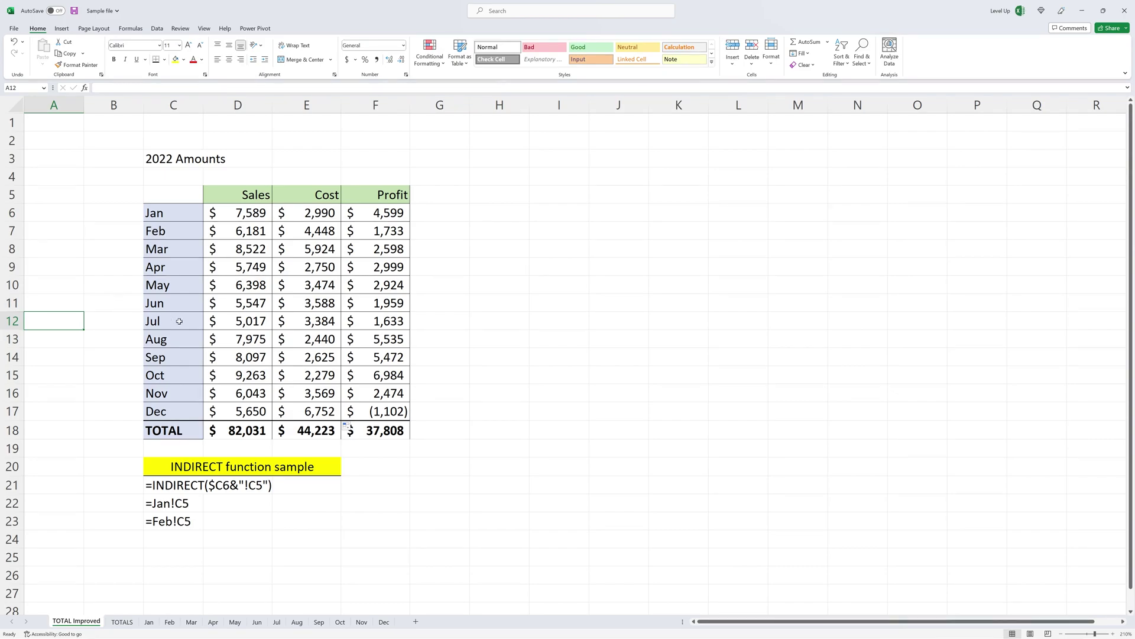
{"action": "left_click", "coordinate": [179, 252]}
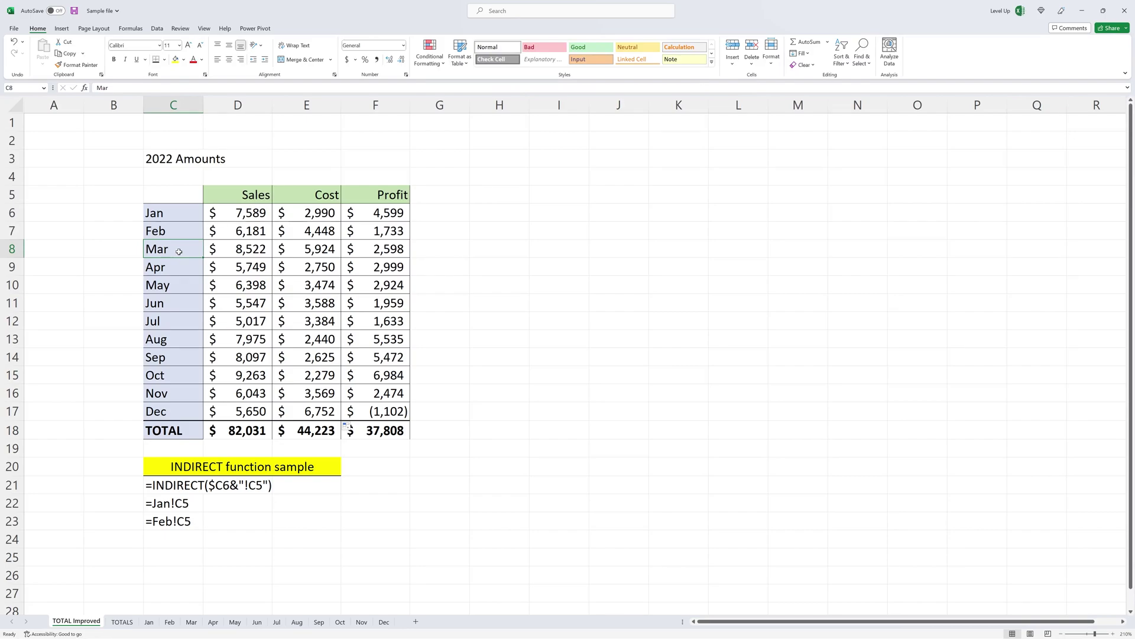
{"action": "double_click", "coordinate": [178, 252]}
{"action": "type", "text": "ch"}
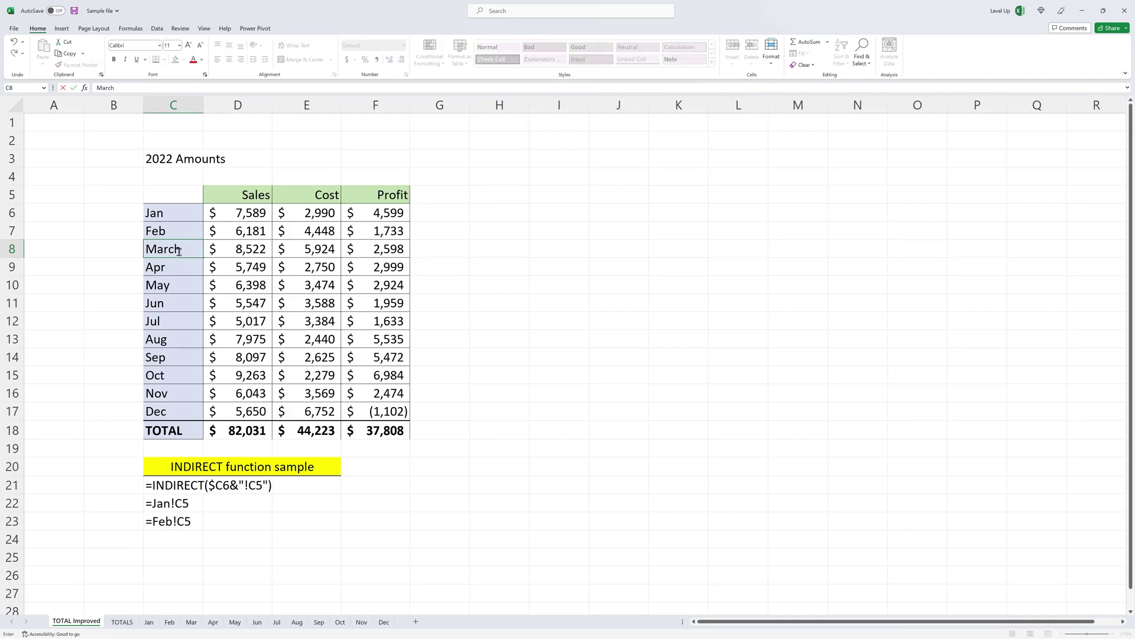
{"action": "key", "text": "Return"}
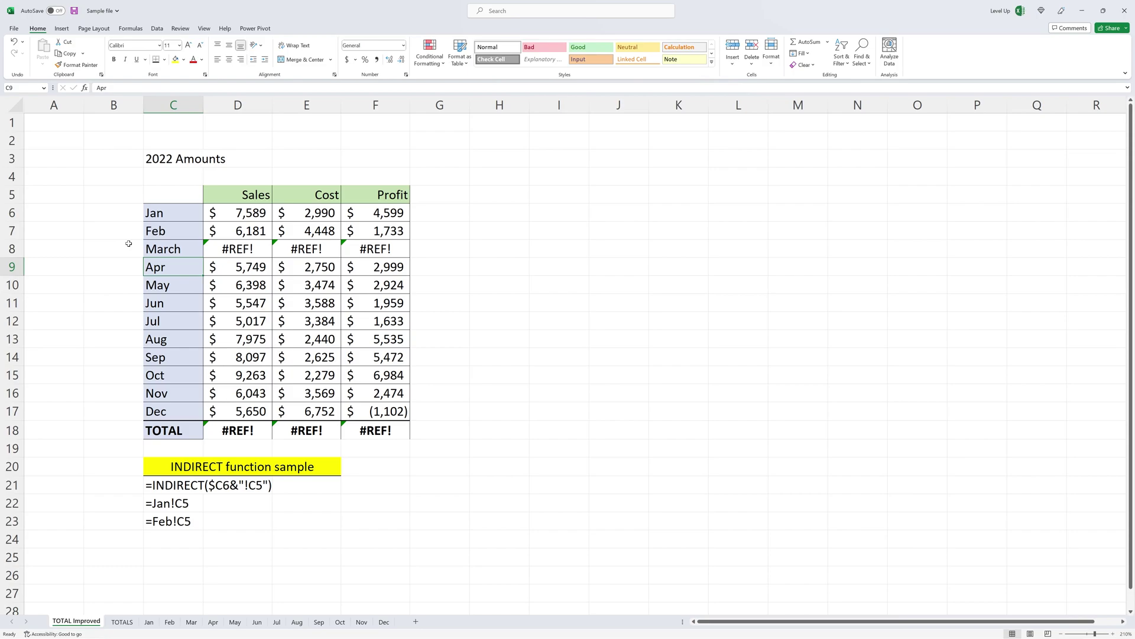
{"action": "left_click", "coordinate": [169, 248]}
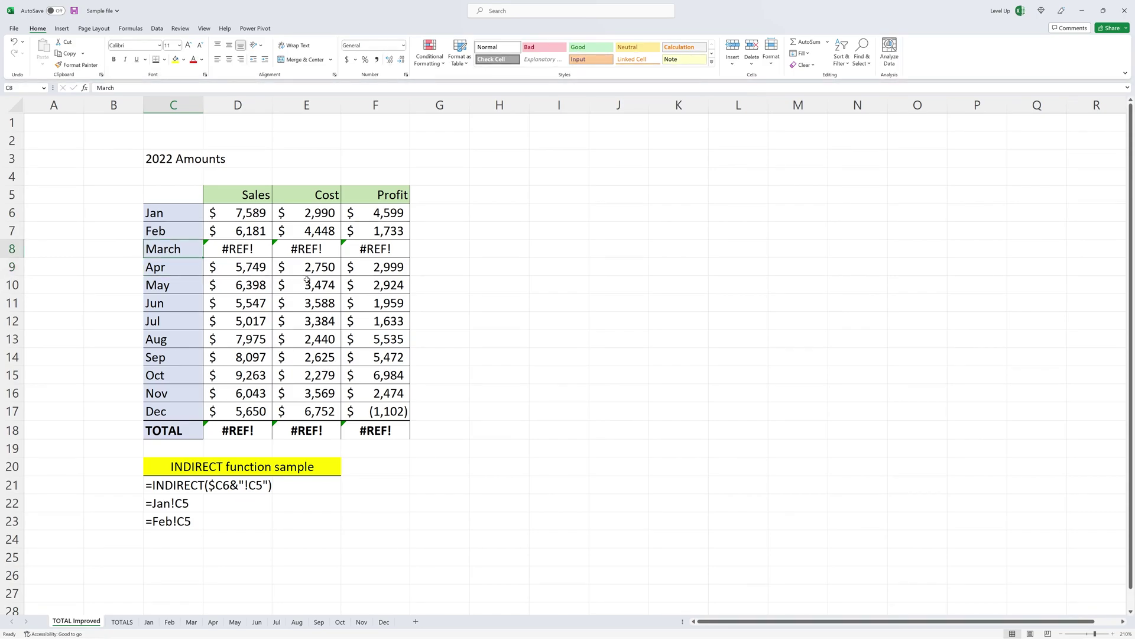
{"action": "type", "text": "Mar"}
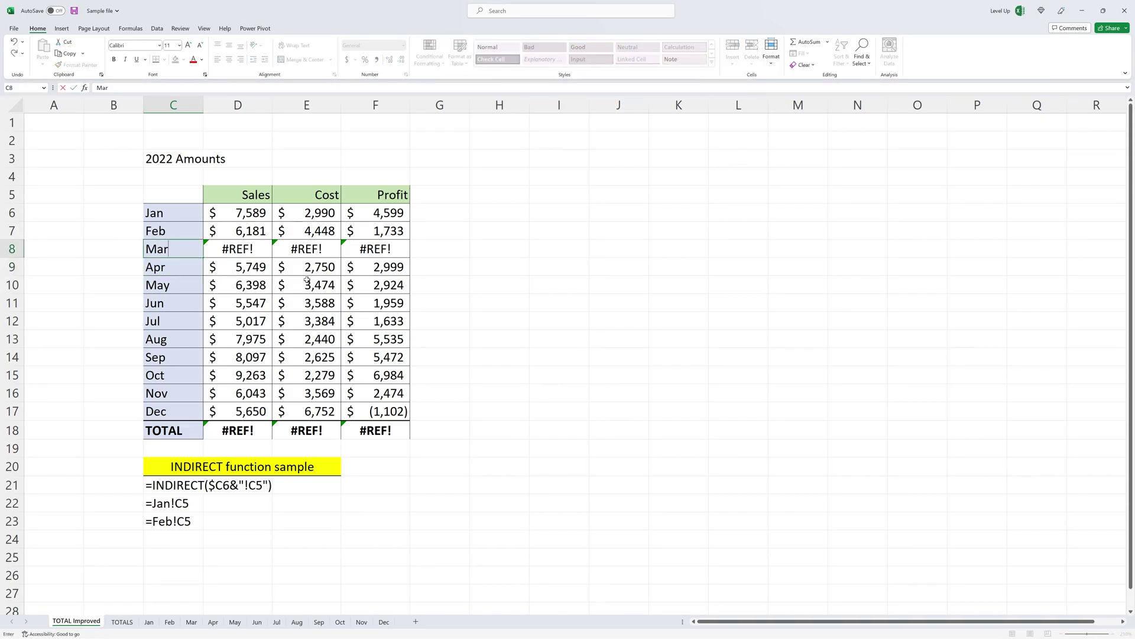
{"action": "key", "text": "Return"}
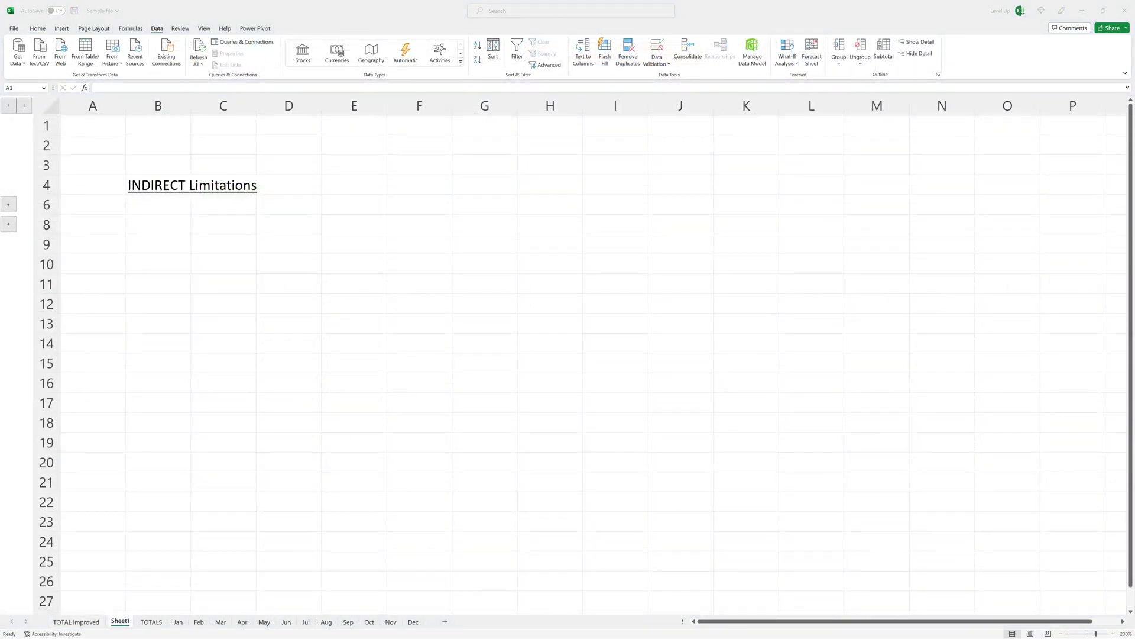
Step: On Sheet1, expand hidden row 5 to show the limitation about matching worksheet names
{"action": "left_click", "coordinate": [9, 205]}
{"action": "left_click", "coordinate": [9, 204]}
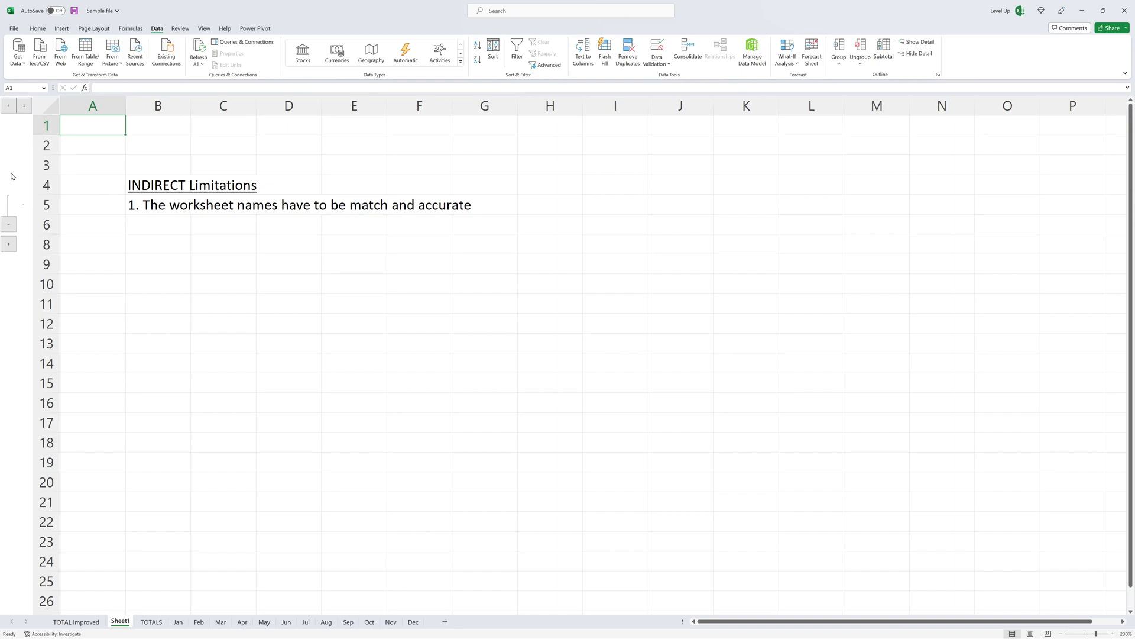
Step: Expand row 7 to show the limitation about hardcoded reference rows and columns
{"action": "left_click", "coordinate": [8, 243]}
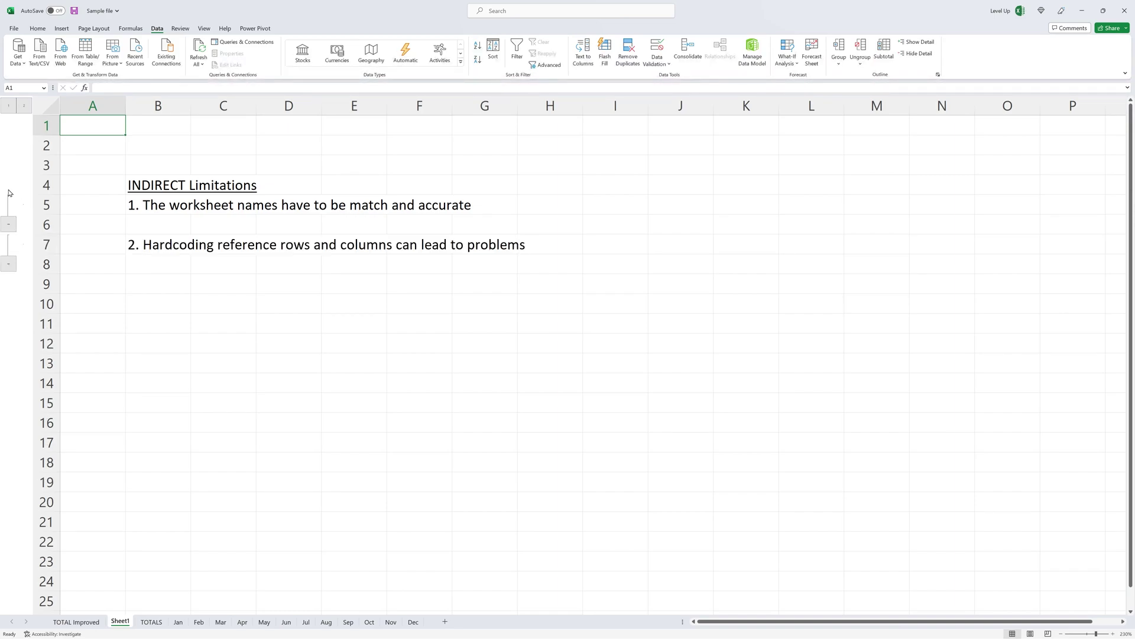